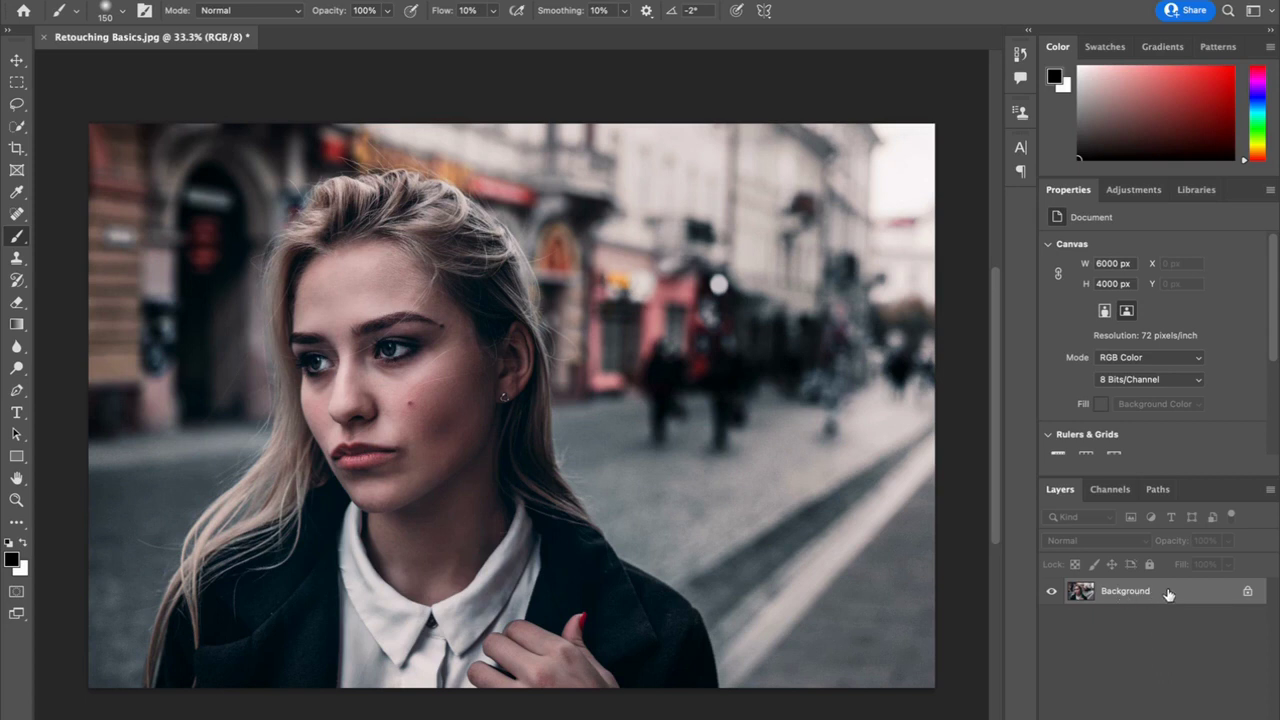
# - Duplicate the Background layer under the suggested name and open the copy in the Camera Raw Filter
pyautogui.rightClick(1186, 594)
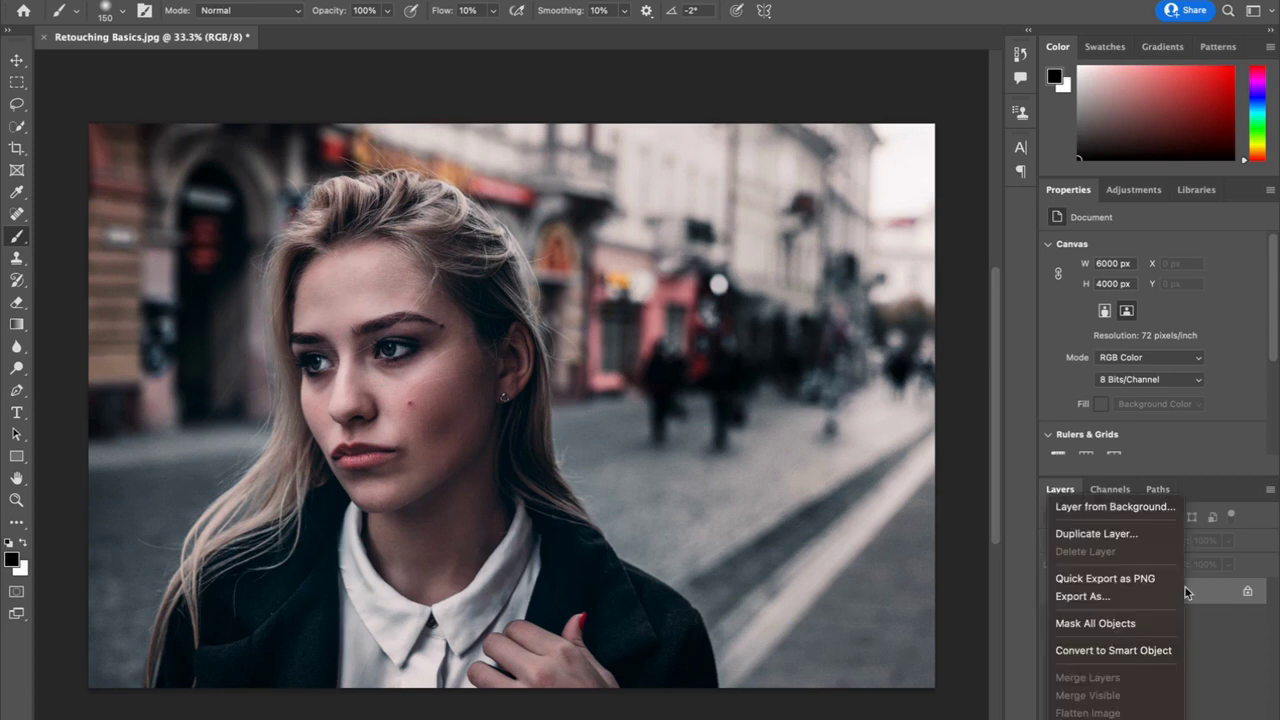
pyautogui.click(1149, 539)
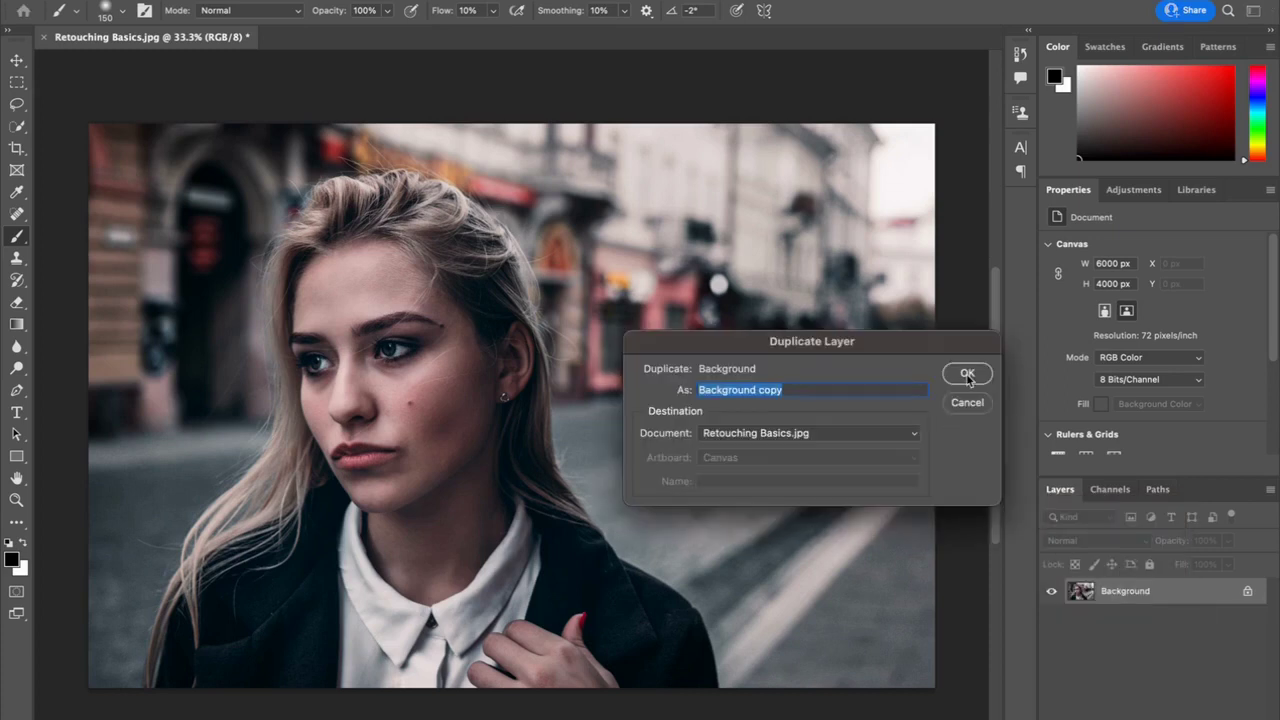
pyautogui.click(967, 375)
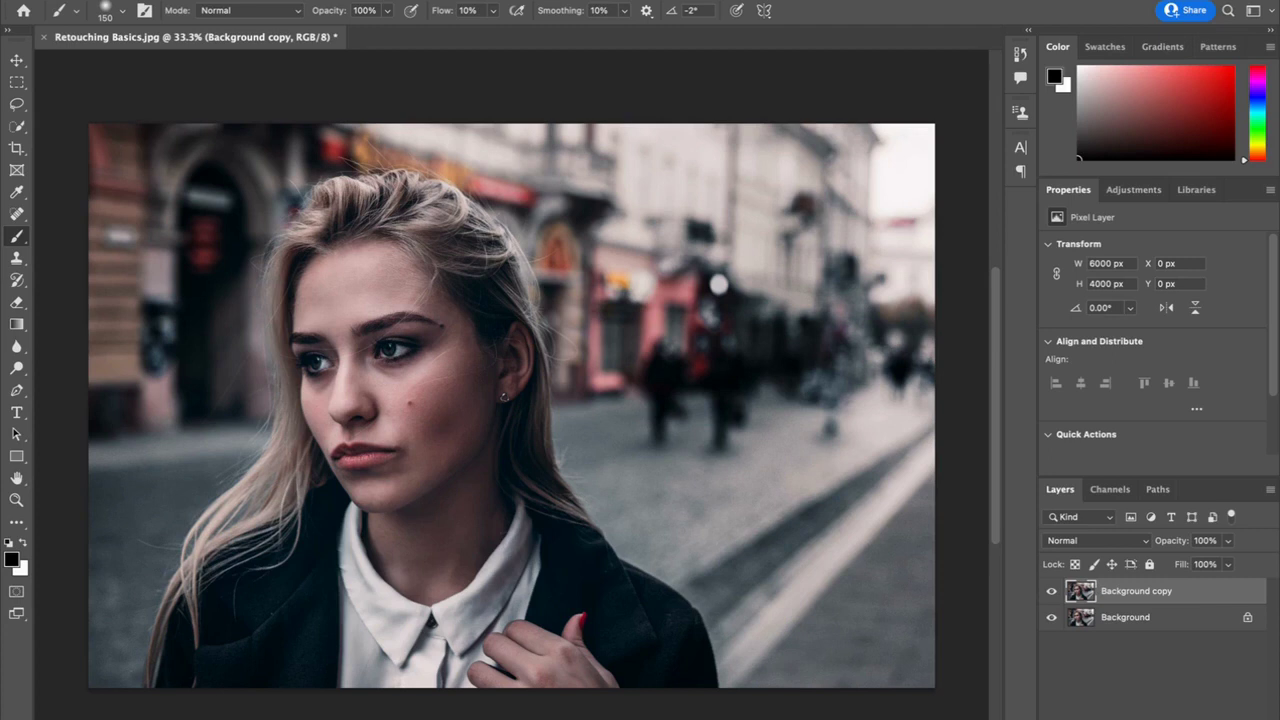
pyautogui.click(420, 2)
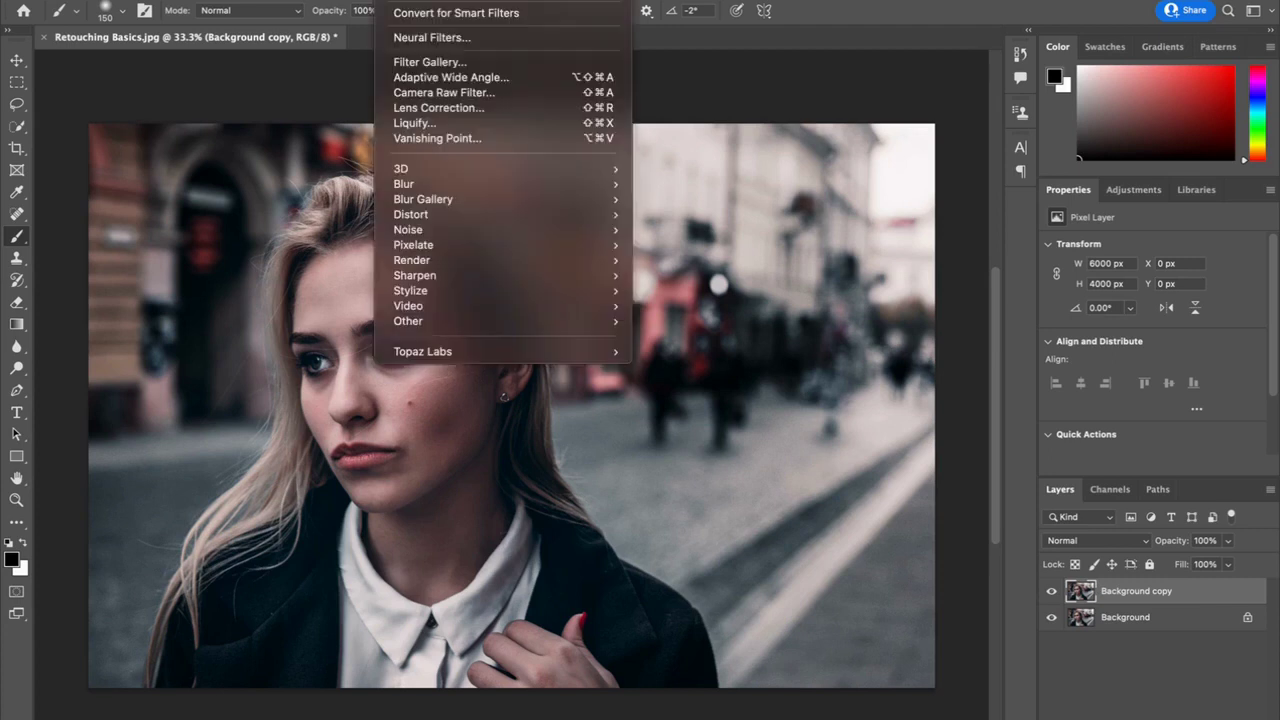
pyautogui.click(505, 93)
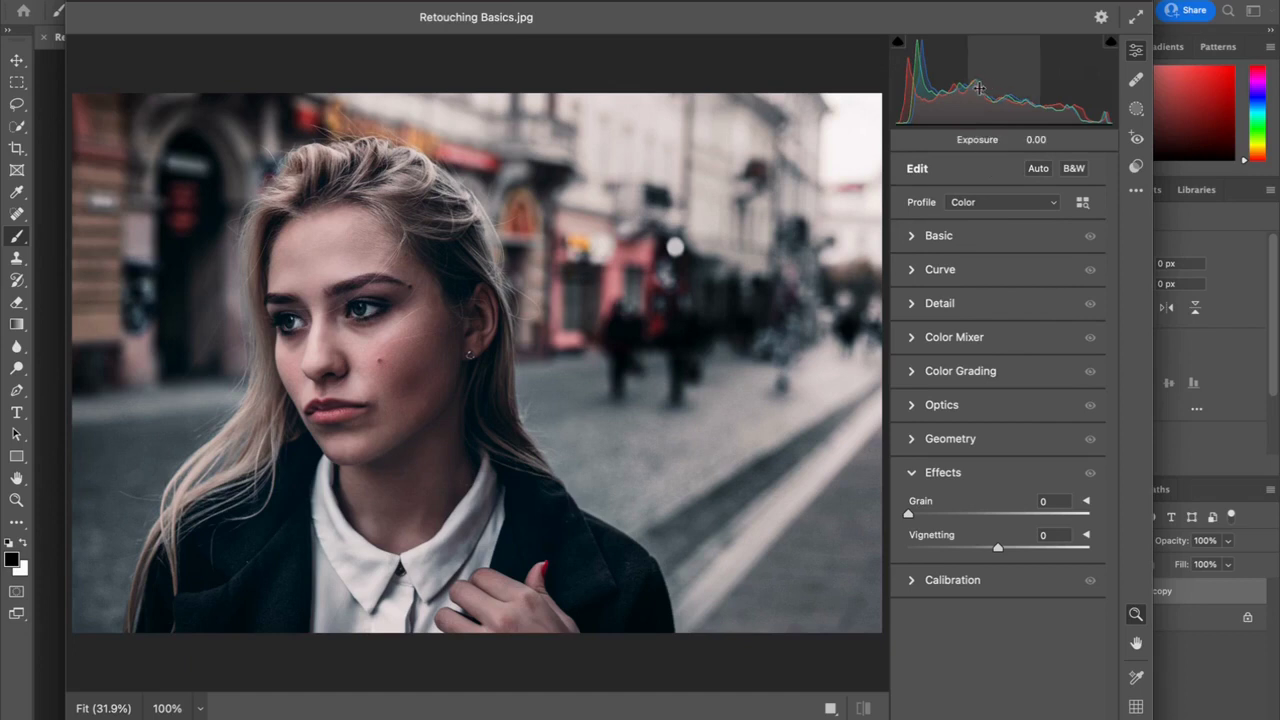
# - Try adjusting the photo's tonal ranges, such as exposure and shadows, directly on the histogram
pyautogui.moveTo(979, 89); pyautogui.dragTo(936, 88)
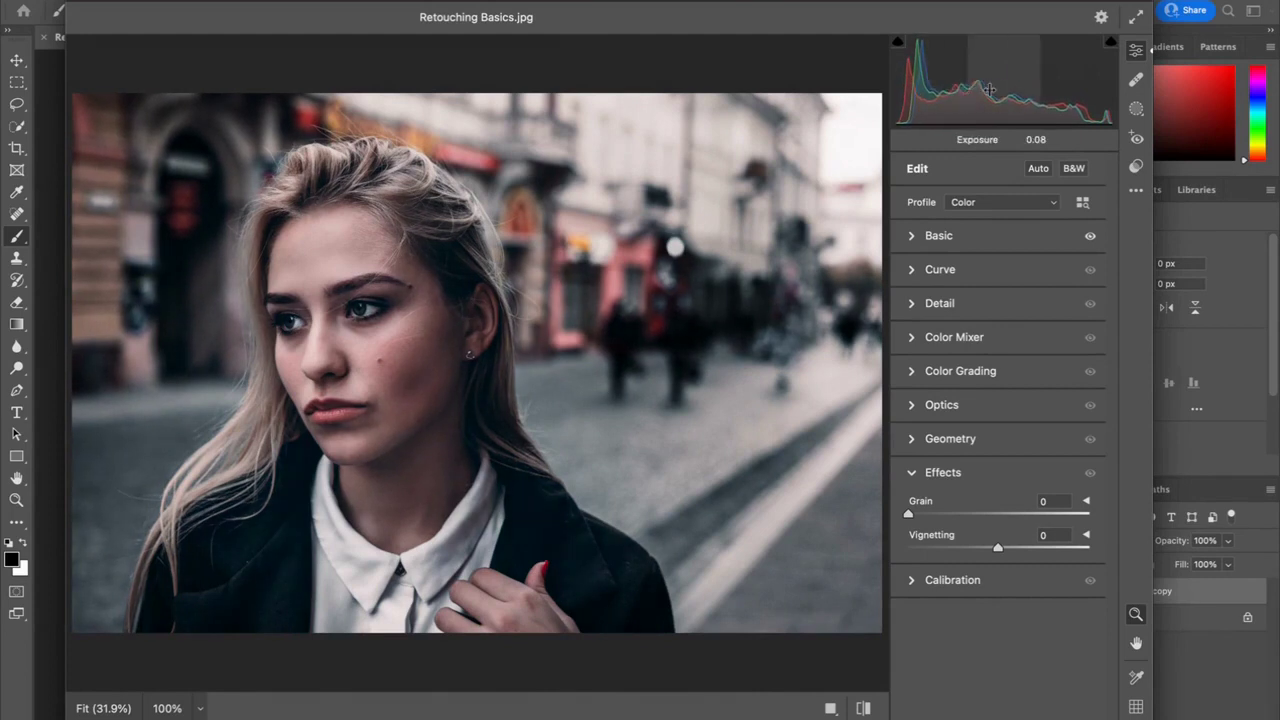
pyautogui.moveTo(1063, 104)
pyautogui.mouseDown()
pyautogui.moveTo(1090, 110)
pyautogui.moveTo(1060, 110)
pyautogui.mouseUp()
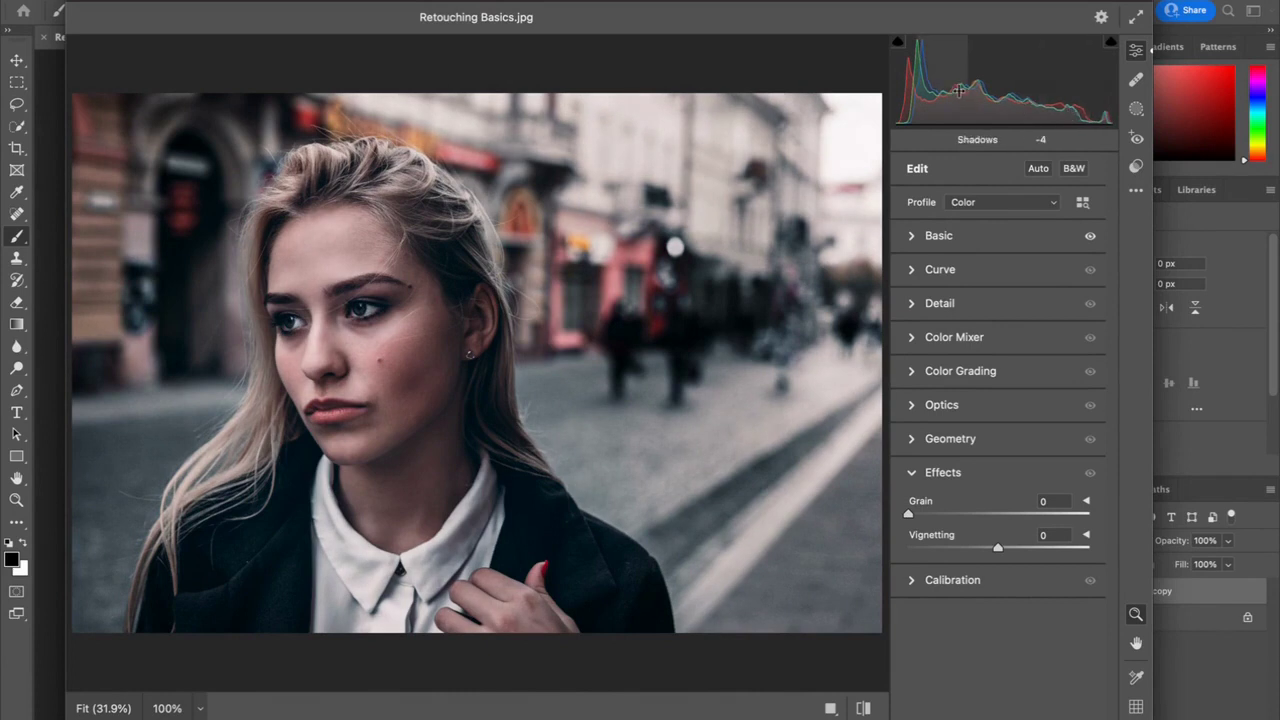
pyautogui.moveTo(1085, 104); pyautogui.dragTo(1068, 104)
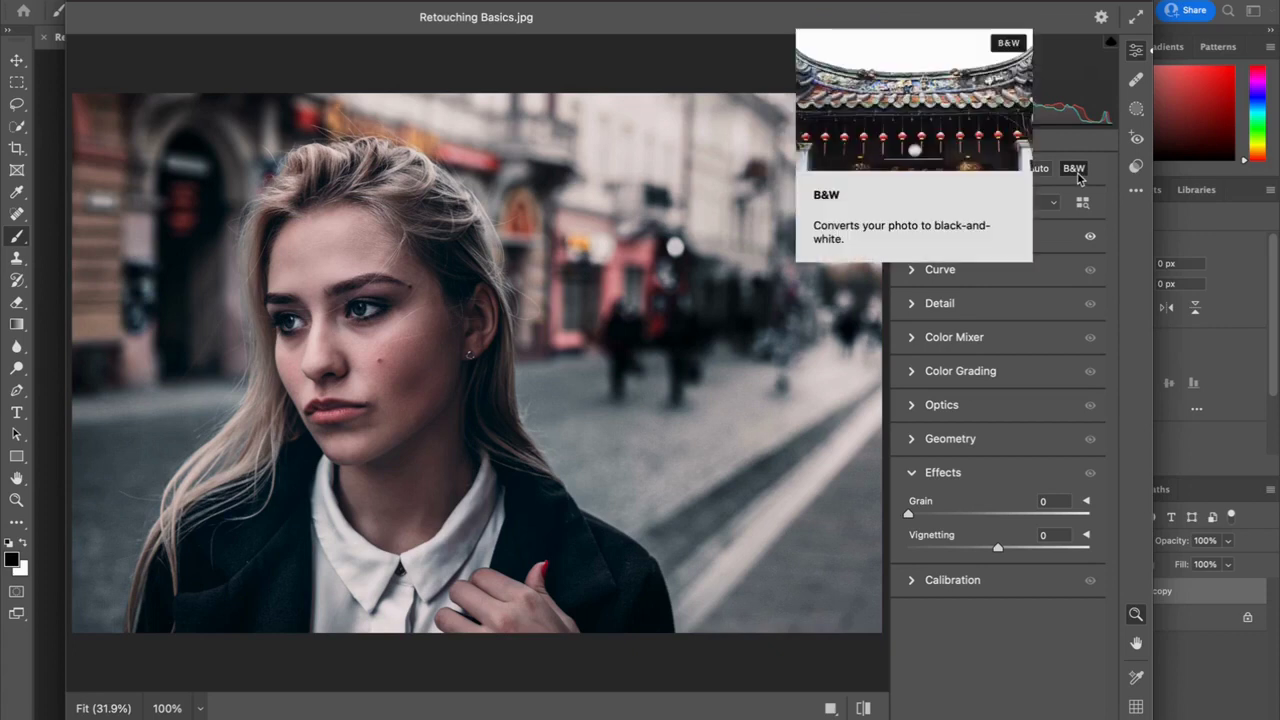
# - Apply the automatic tonal adjustments, show the Basic settings, and compare the result with the original image
pyautogui.click(1038, 168)
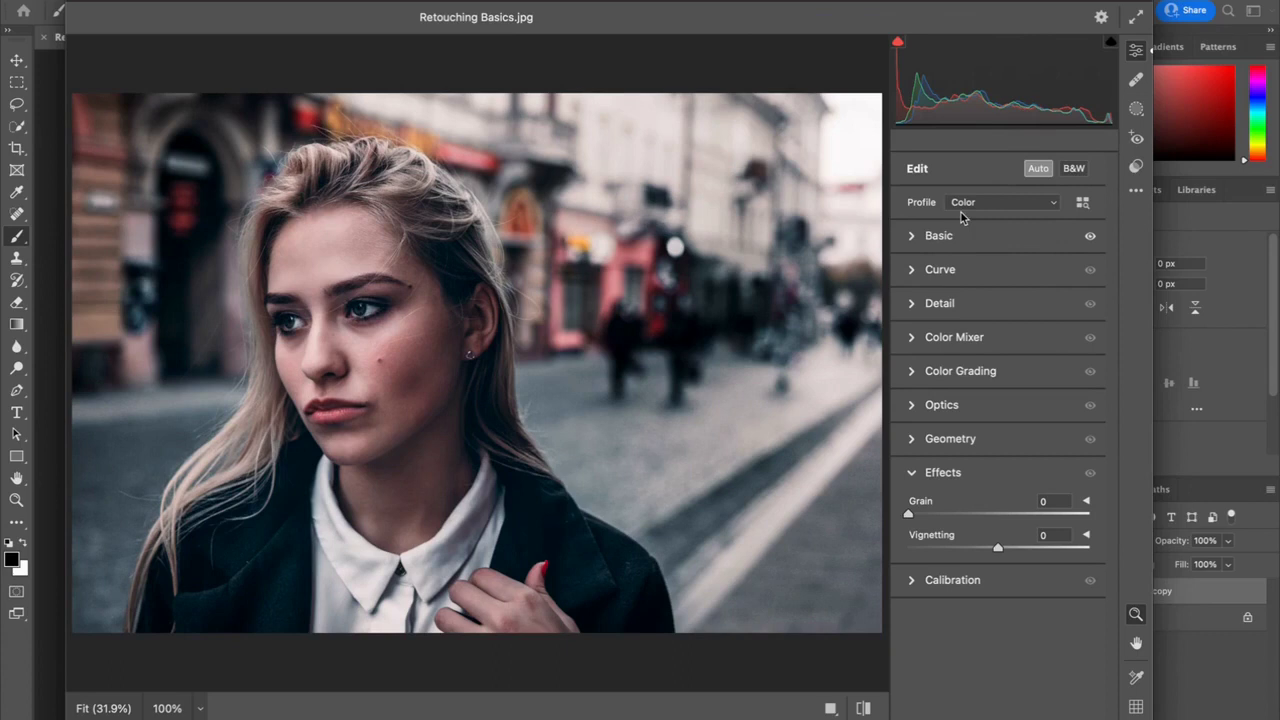
pyautogui.click(910, 237)
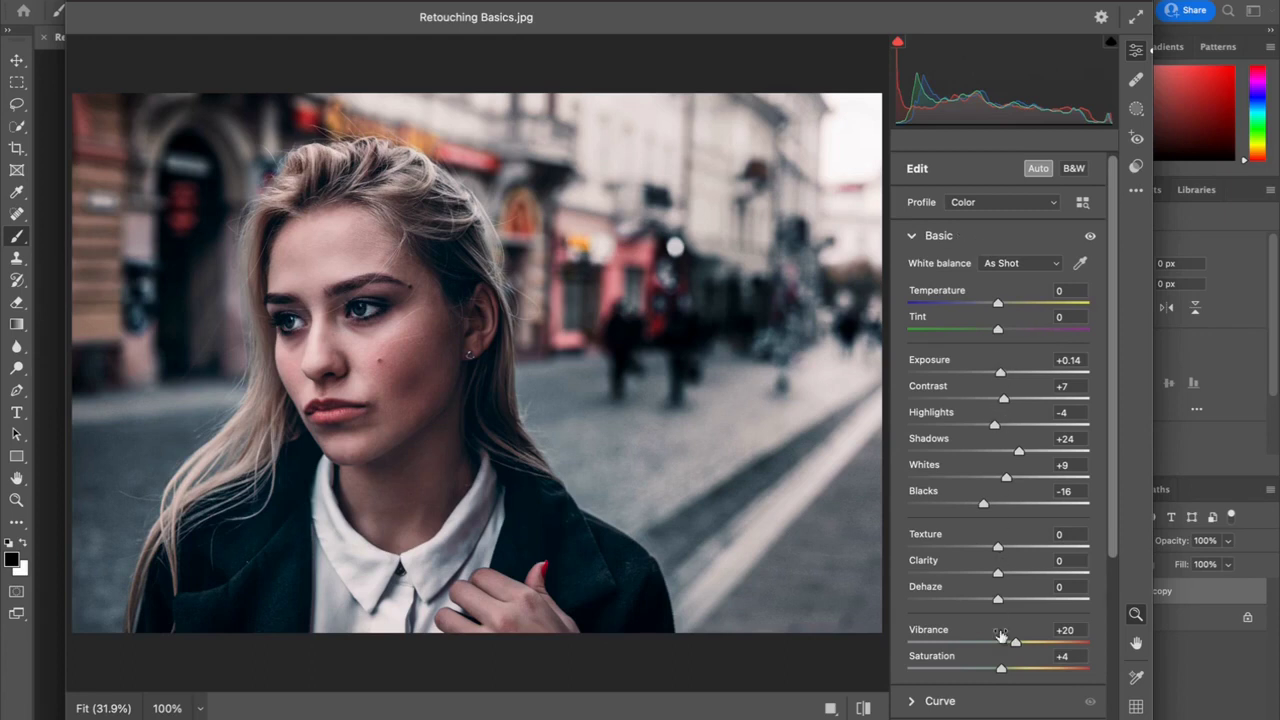
pyautogui.click(864, 708)
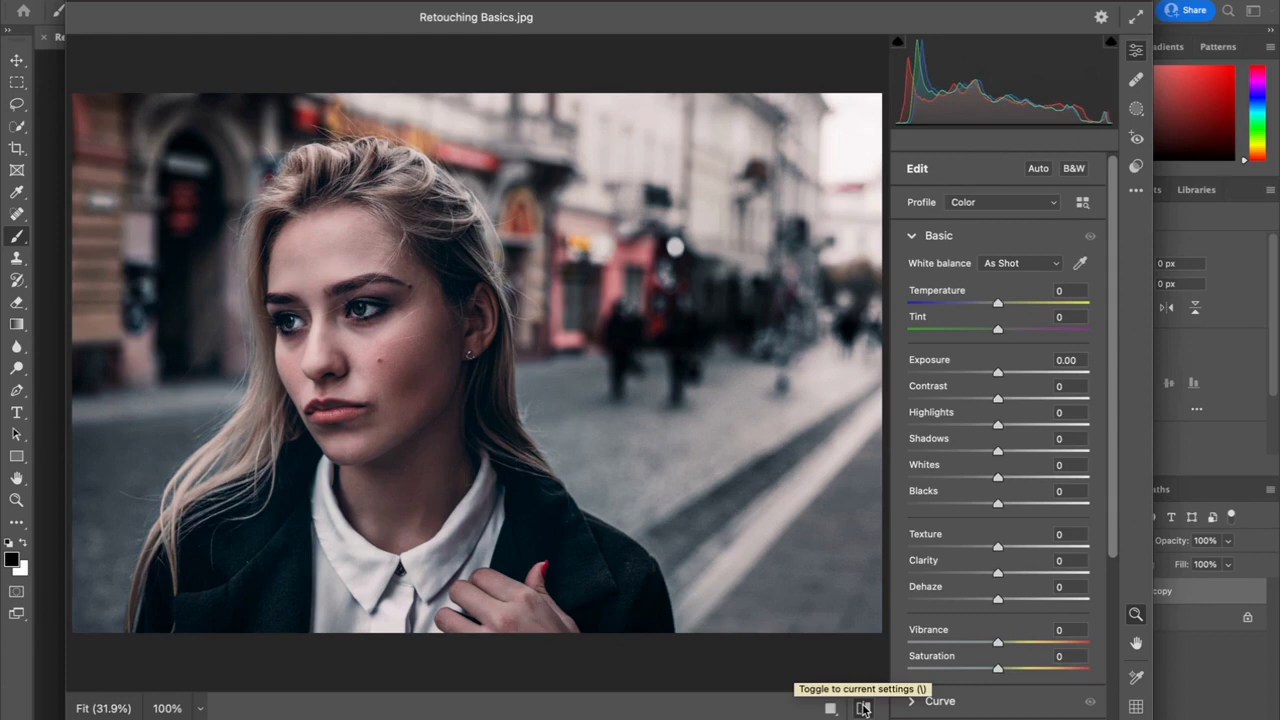
pyautogui.click(864, 708)
pyautogui.click(864, 708)
pyautogui.click(864, 708)
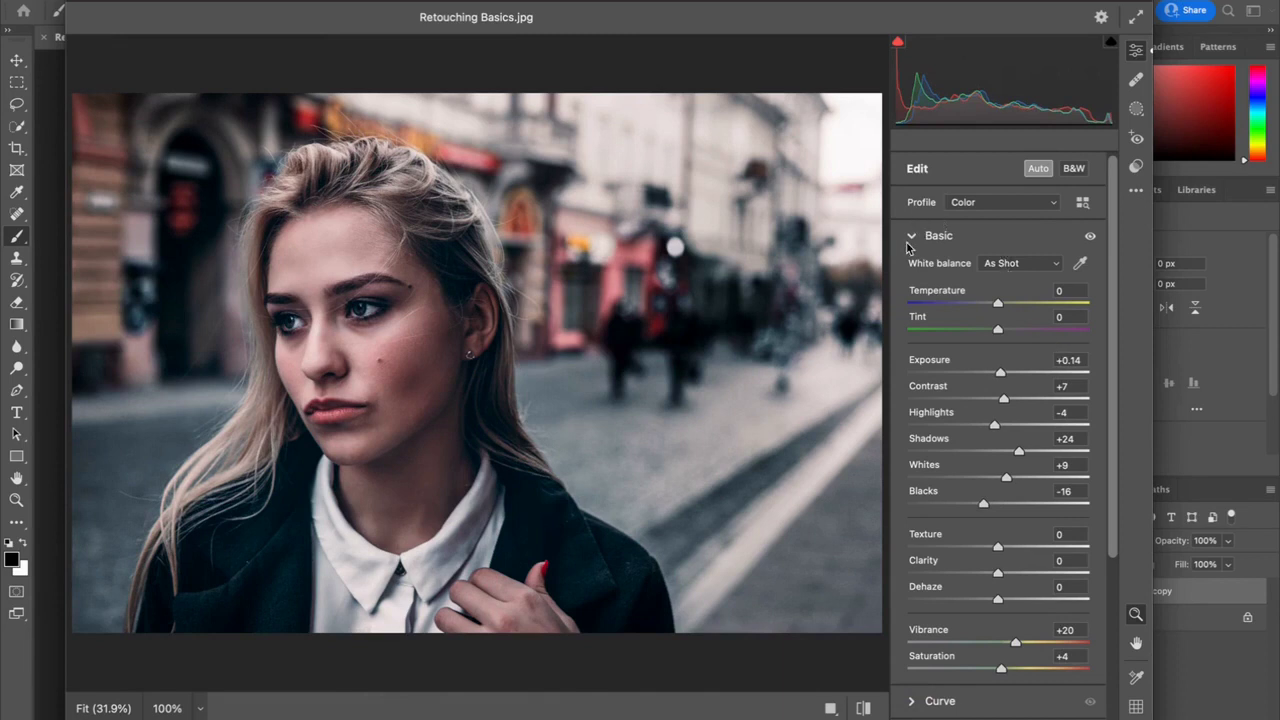
# - Try the black-and-white conversion and the Monochrome profile on the portrait, returning to the Color profile
pyautogui.click(1074, 170)
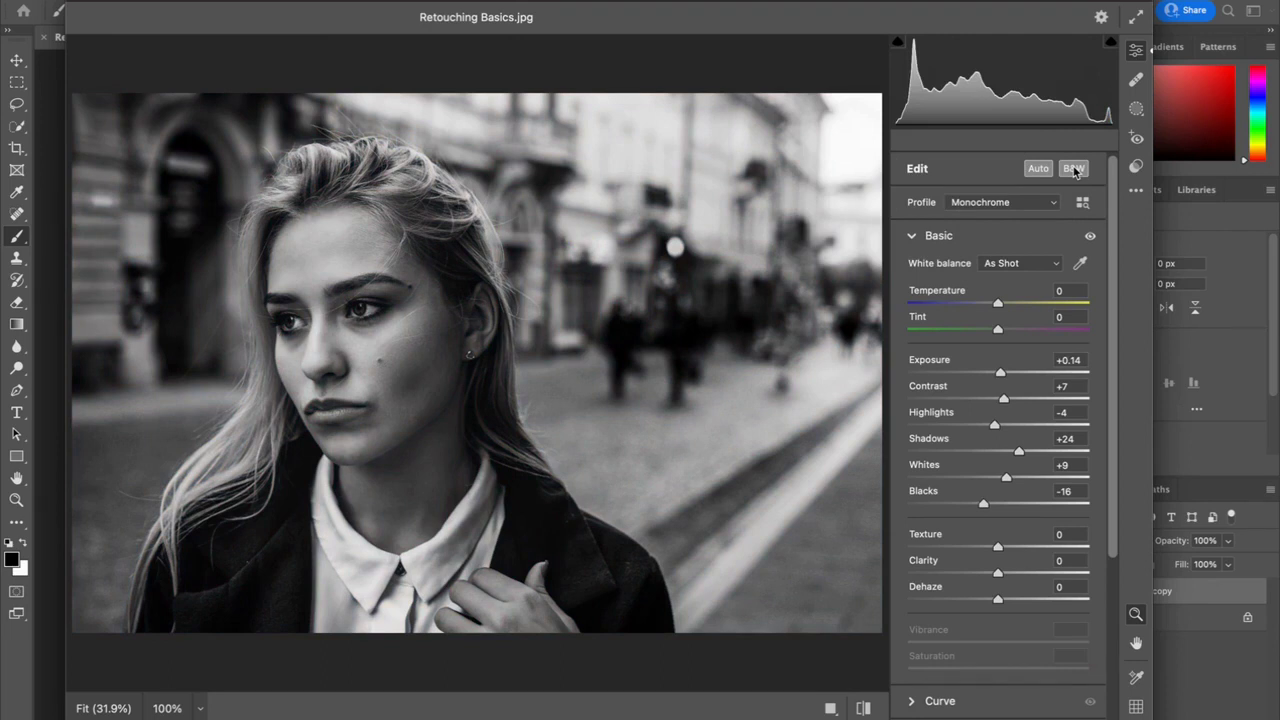
pyautogui.click(1074, 170)
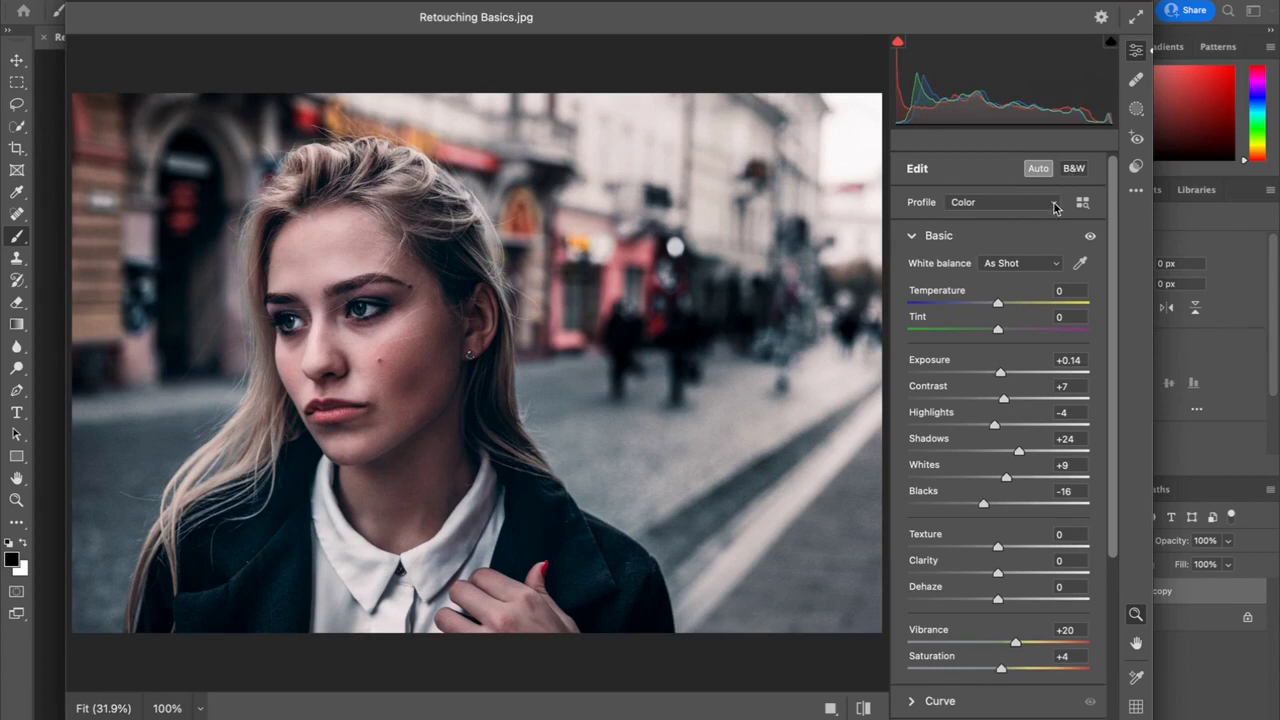
pyautogui.click(1053, 203)
pyautogui.click(1055, 204)
pyautogui.click(912, 238)
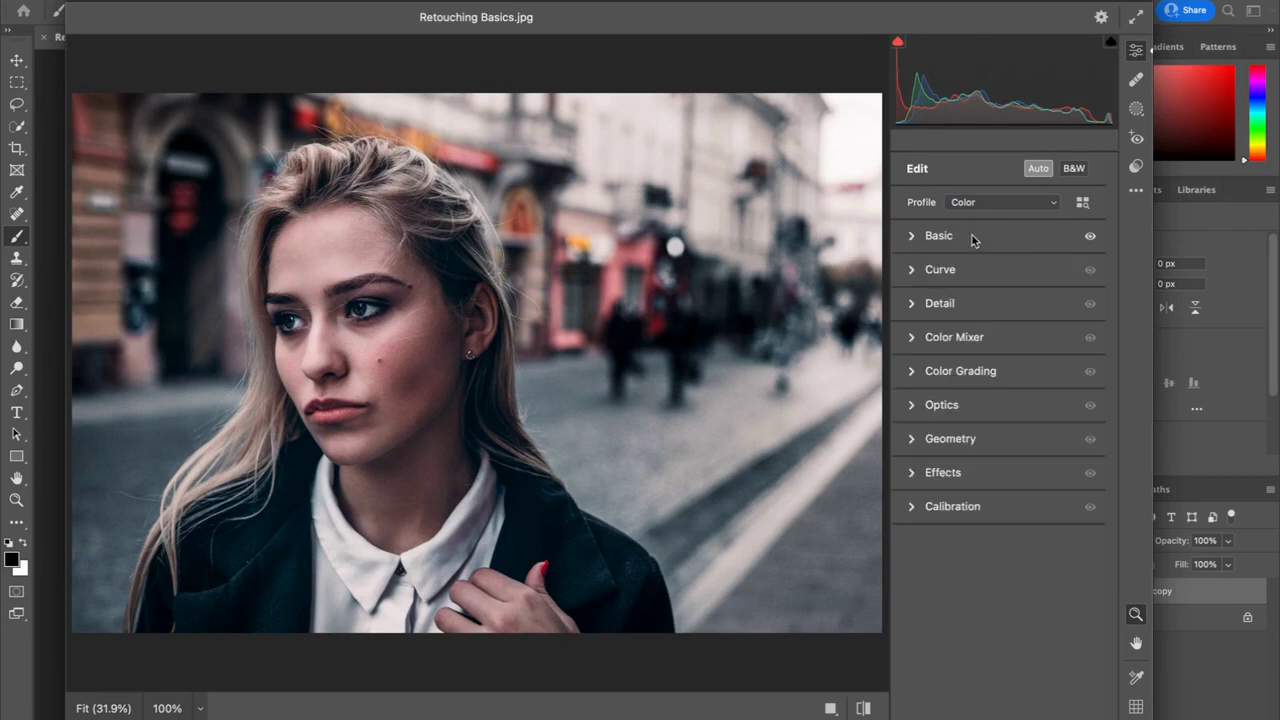
pyautogui.click(1045, 203)
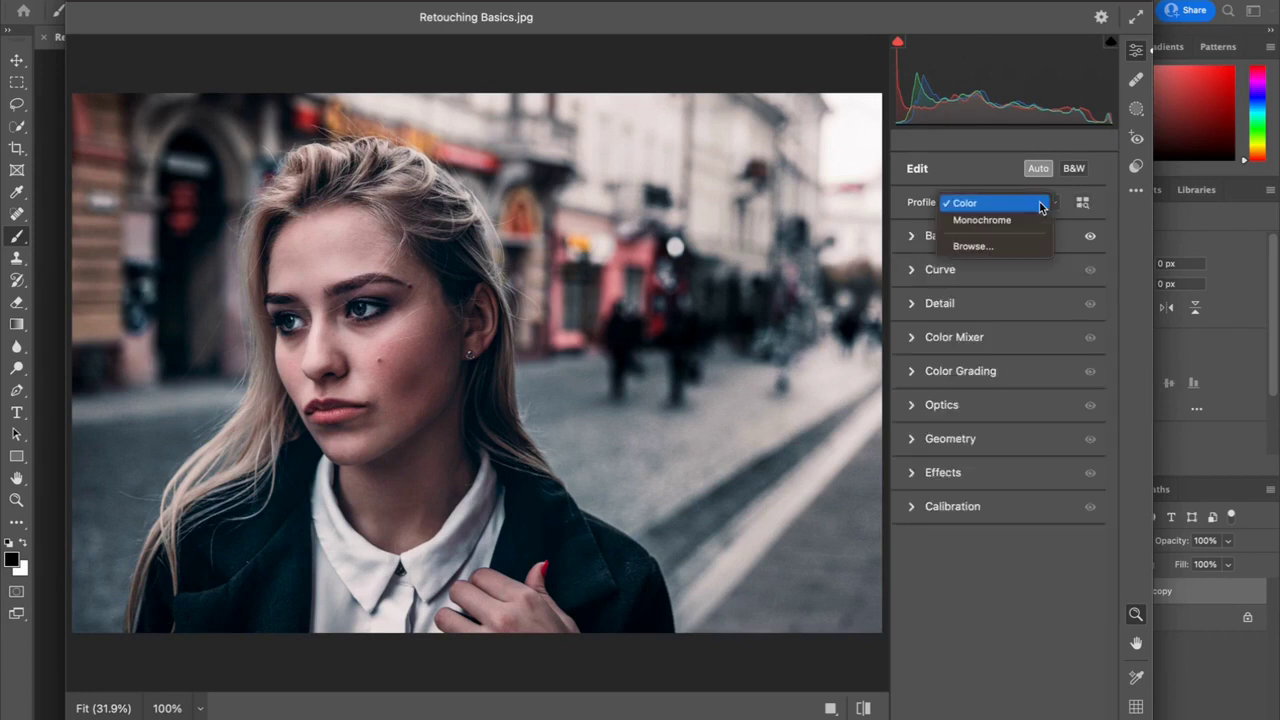
pyautogui.click(1035, 210)
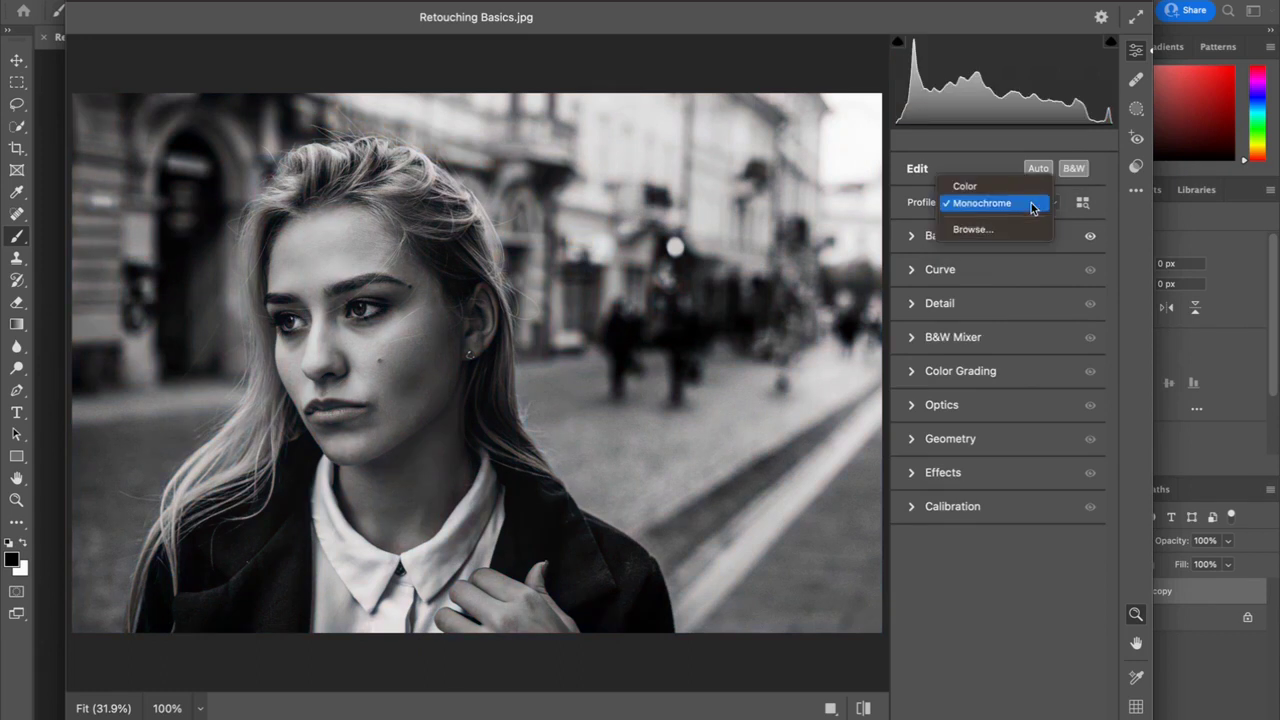
pyautogui.click(1028, 189)
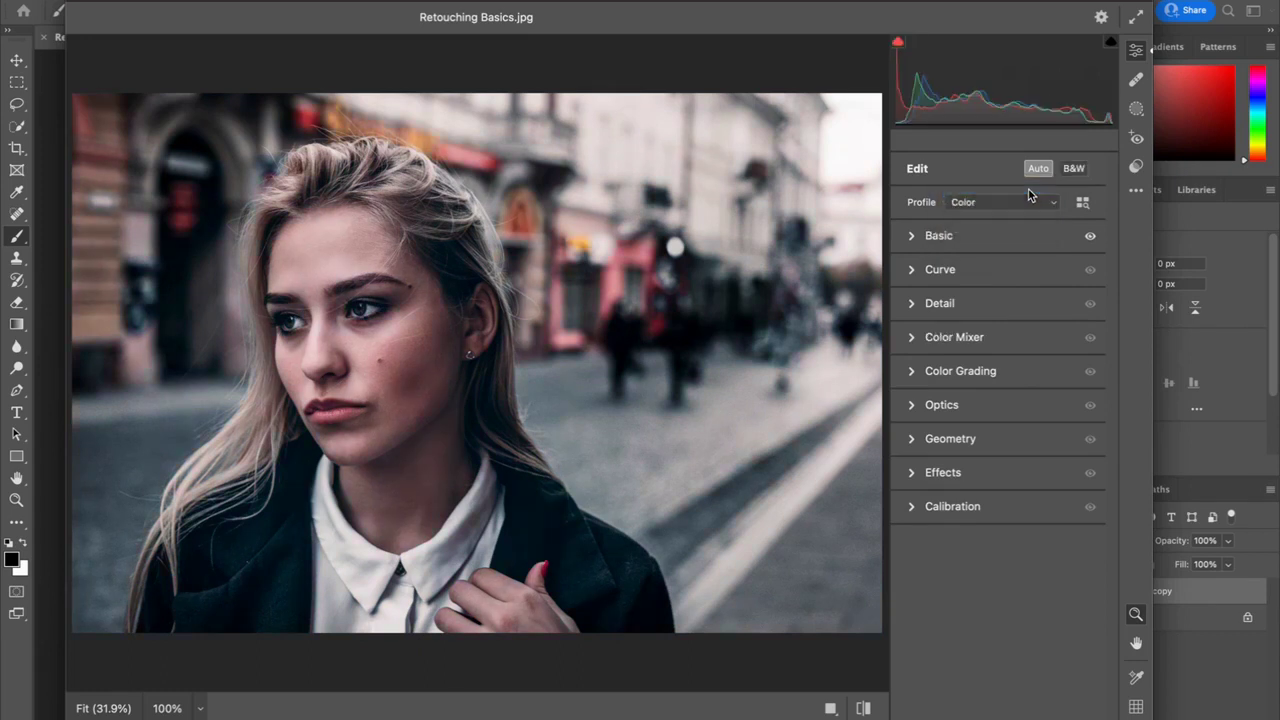
# - Browse the Artistic, B&W, Modern and Vintage profile groups to preview their looks, and return to the edit settings
pyautogui.click(1082, 203)
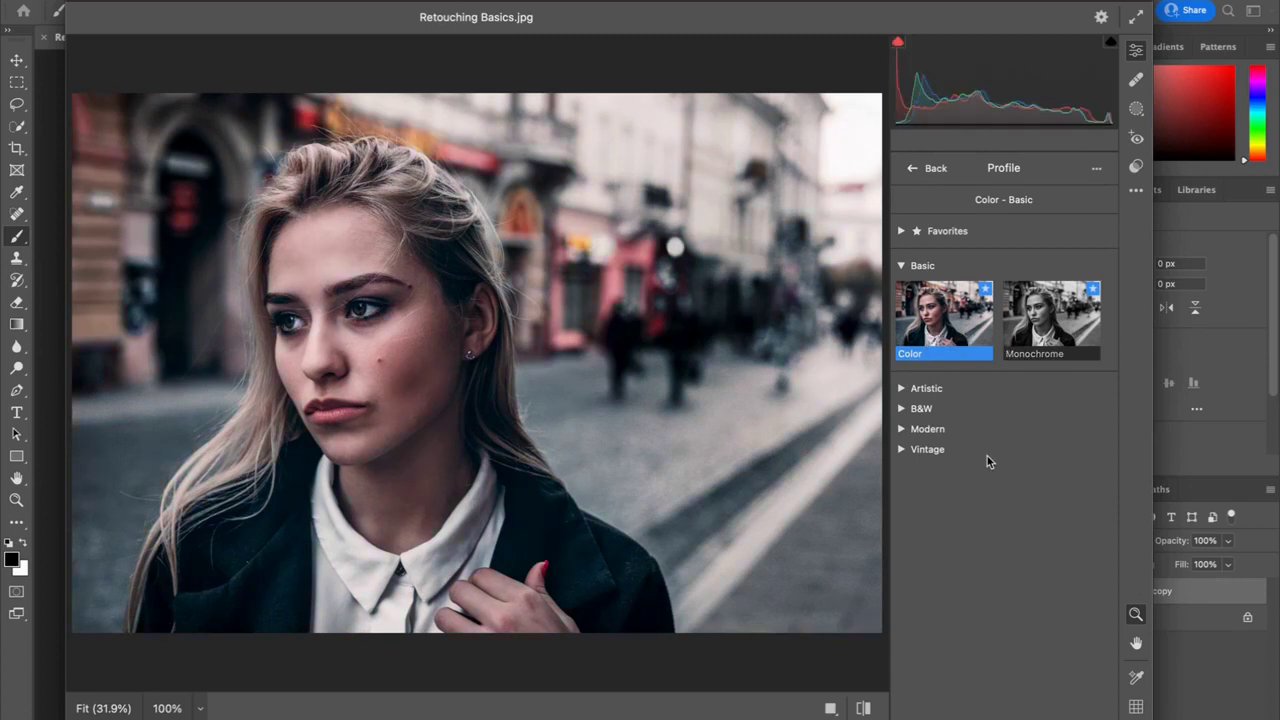
pyautogui.click(901, 390)
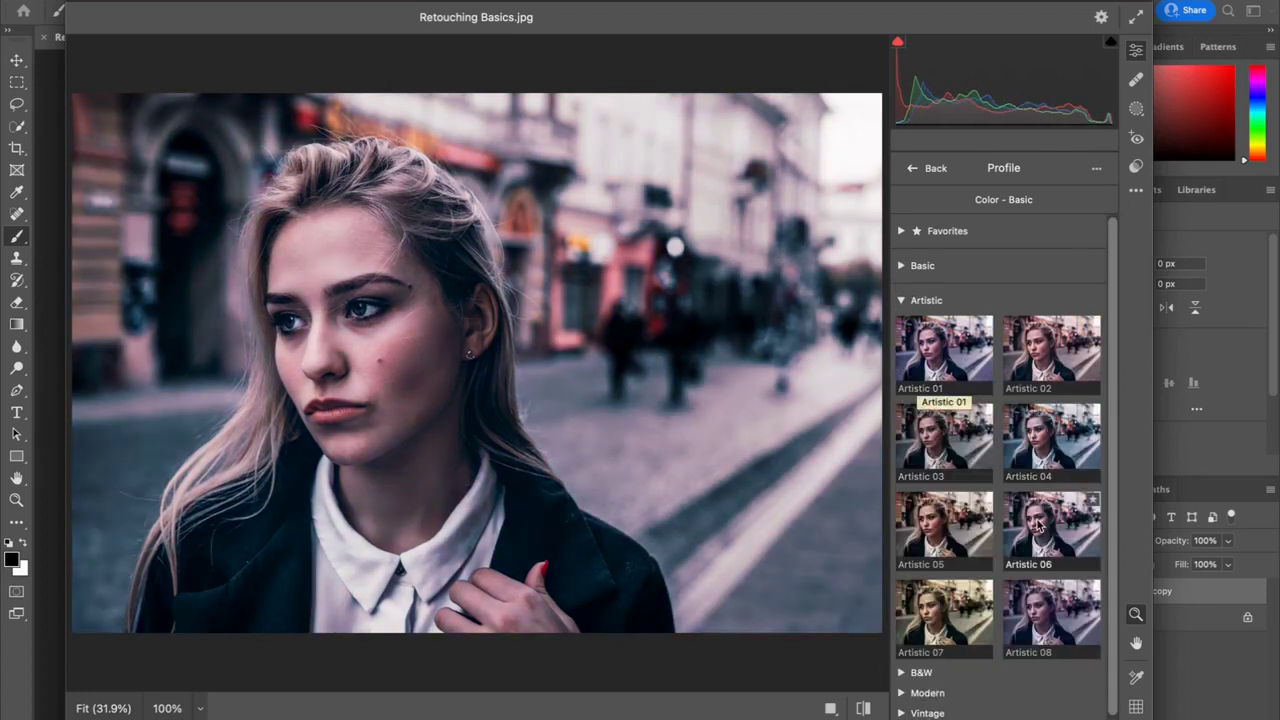
pyautogui.click(901, 300)
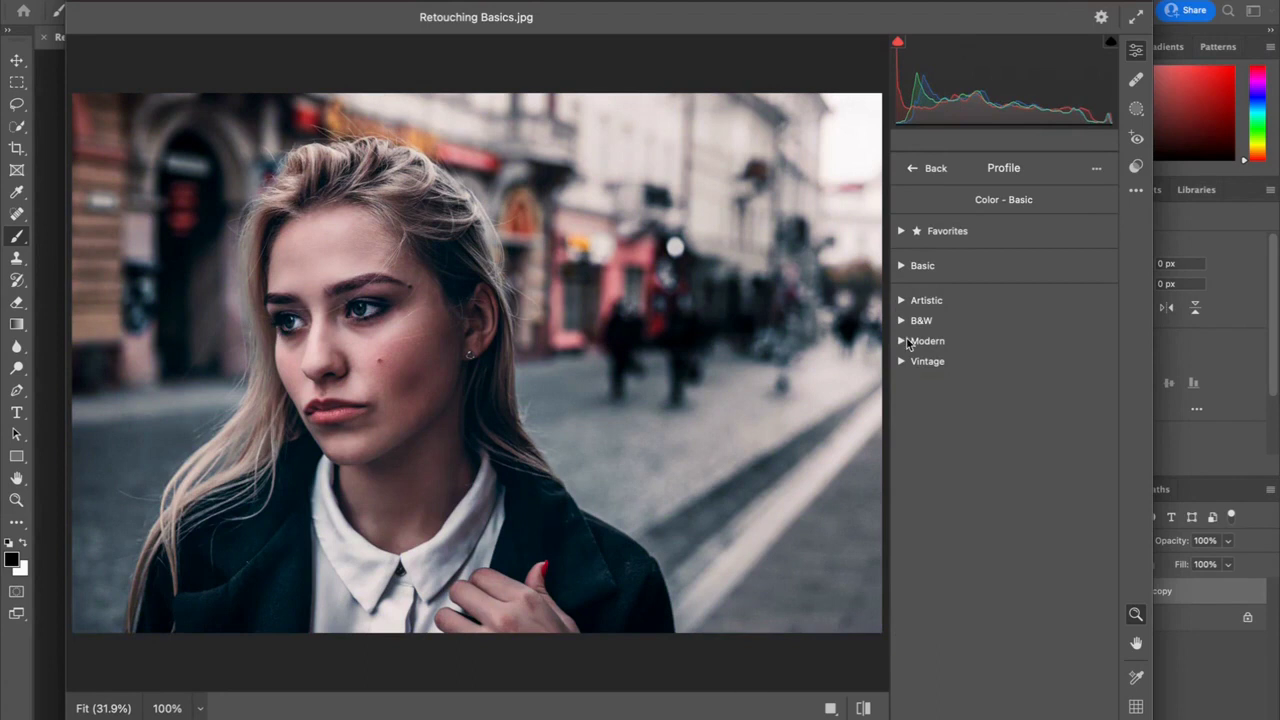
pyautogui.click(901, 322)
pyautogui.click(901, 322)
pyautogui.click(901, 341)
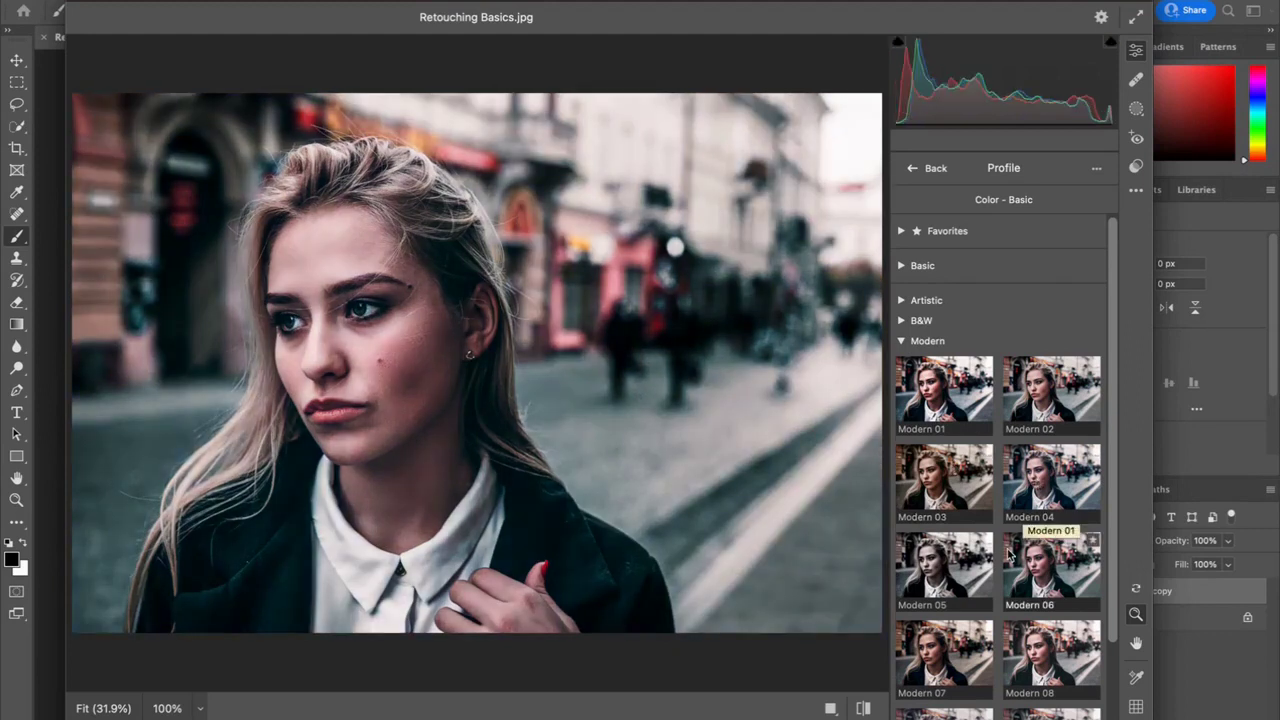
pyautogui.scroll(-3, 927, 570)
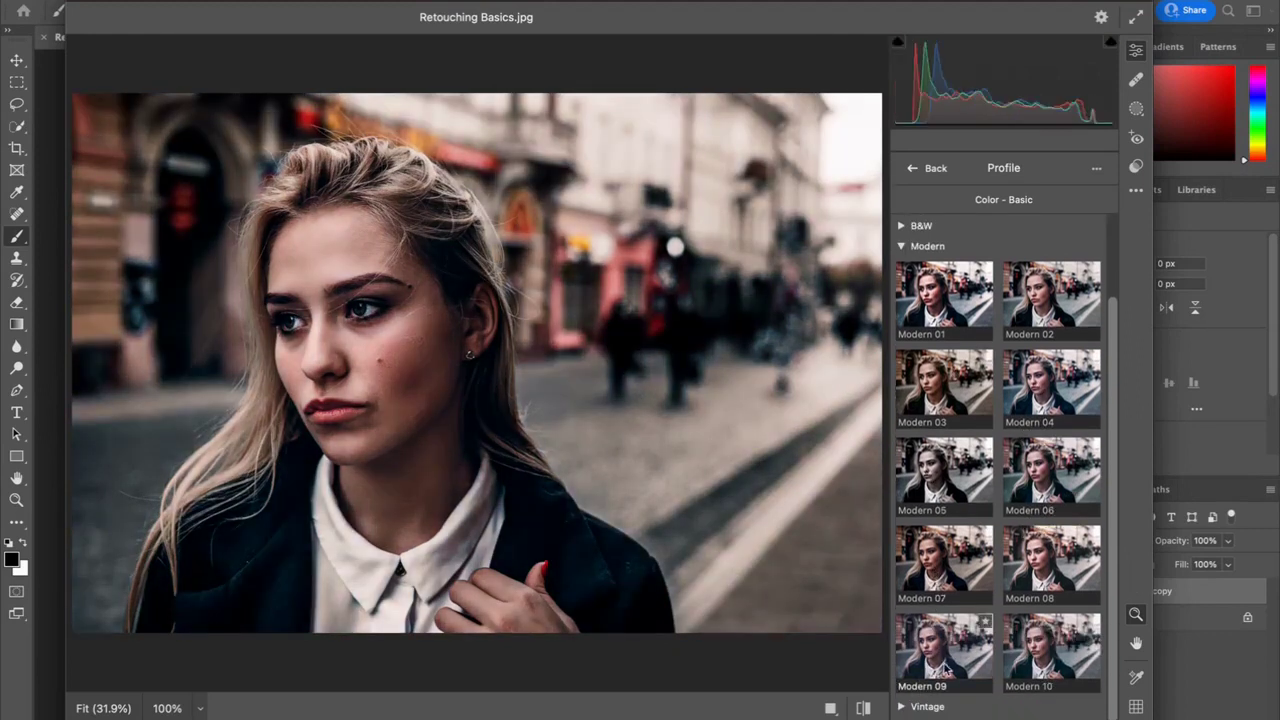
pyautogui.click(900, 245)
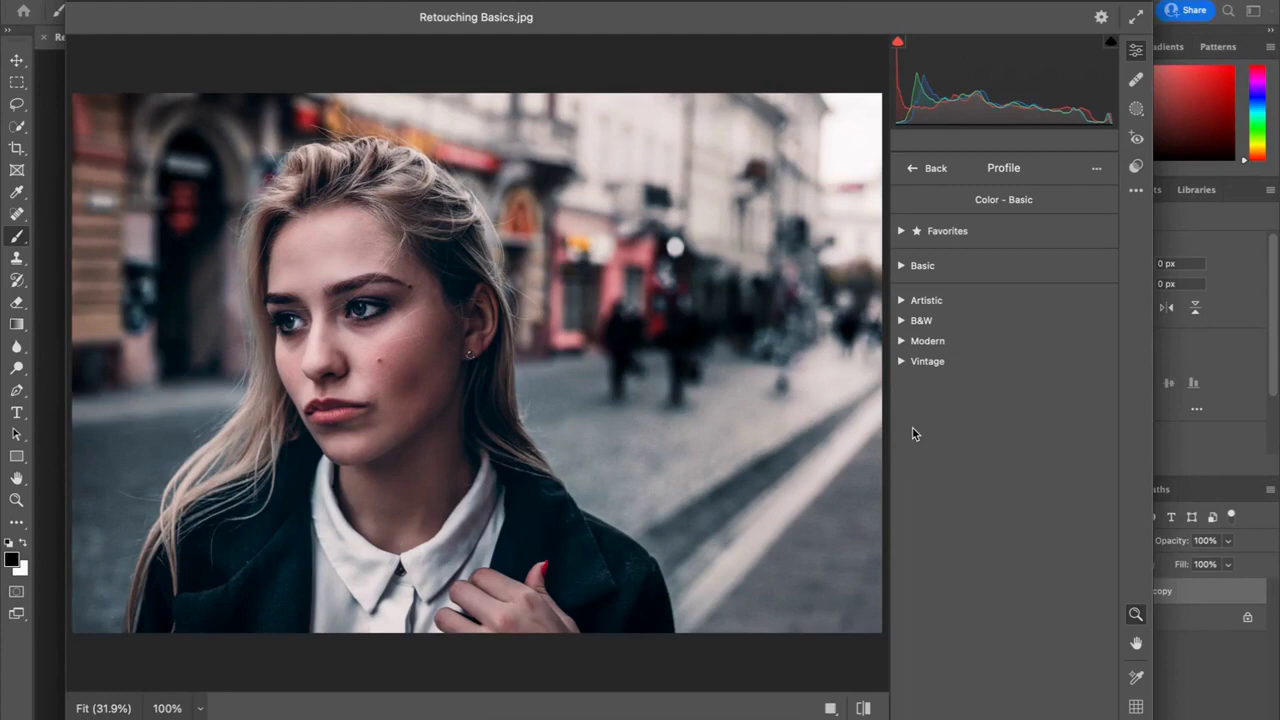
pyautogui.click(902, 361)
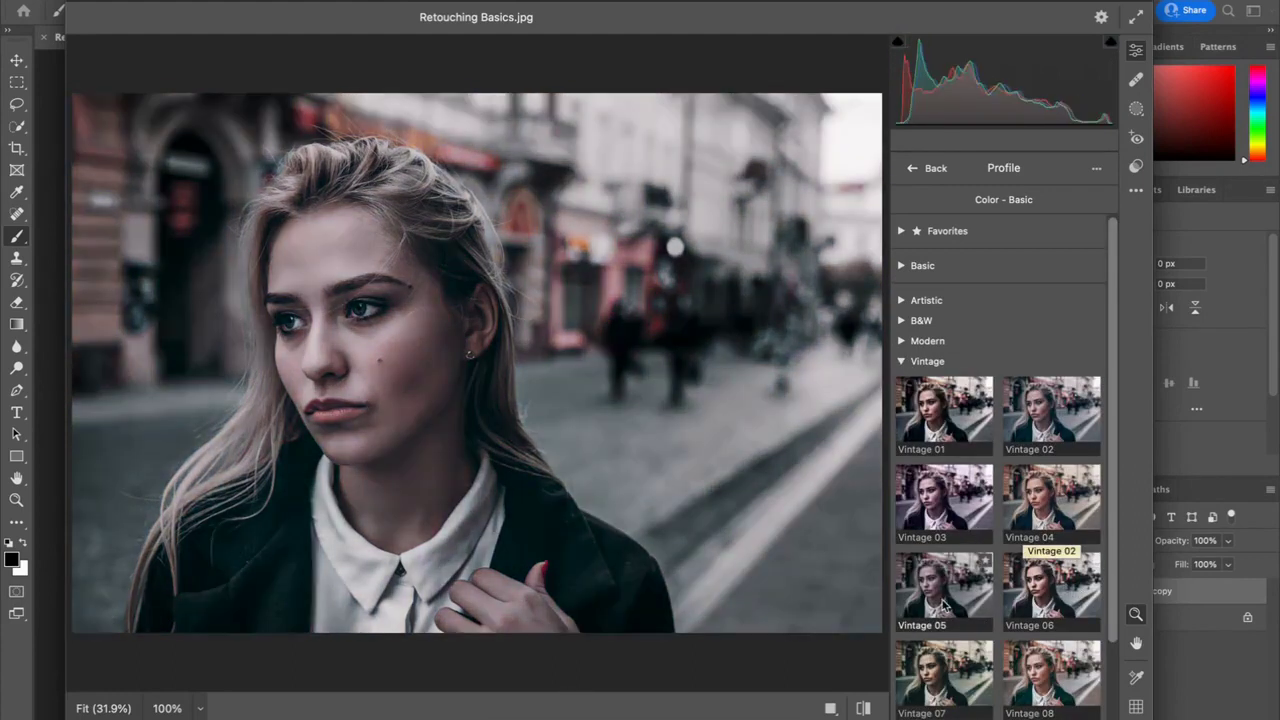
pyautogui.click(901, 363)
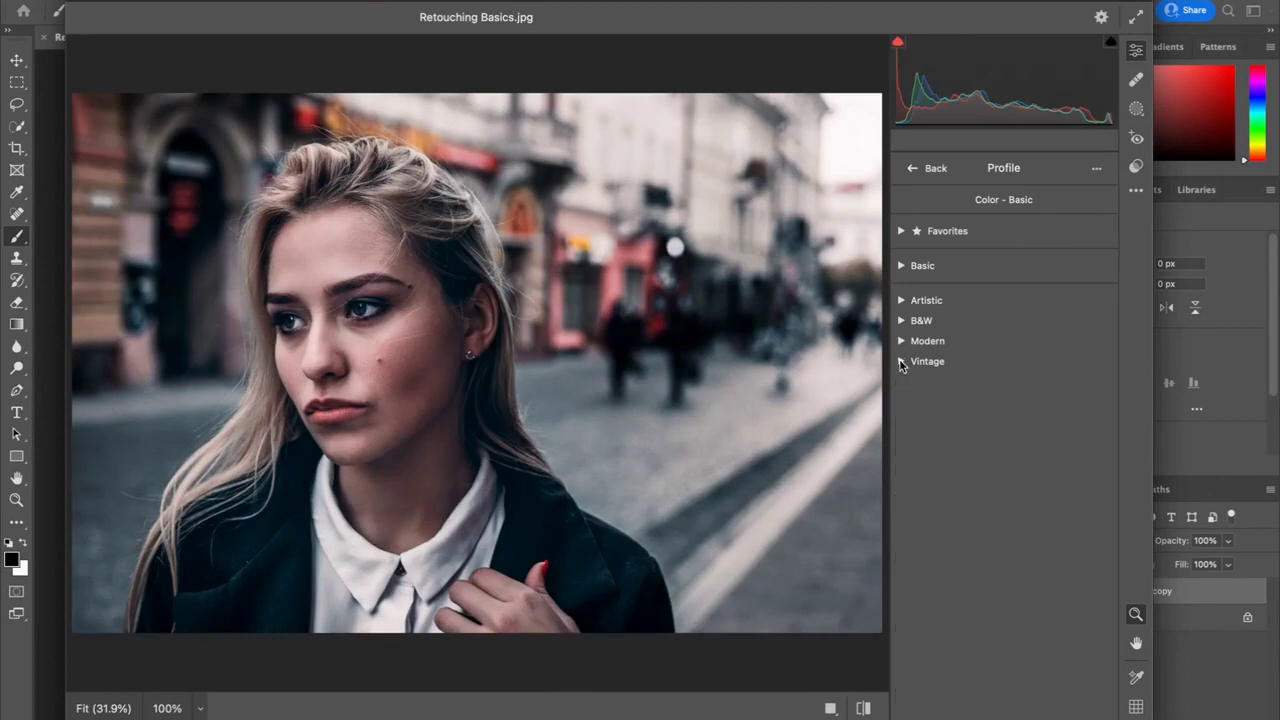
pyautogui.click(926, 172)
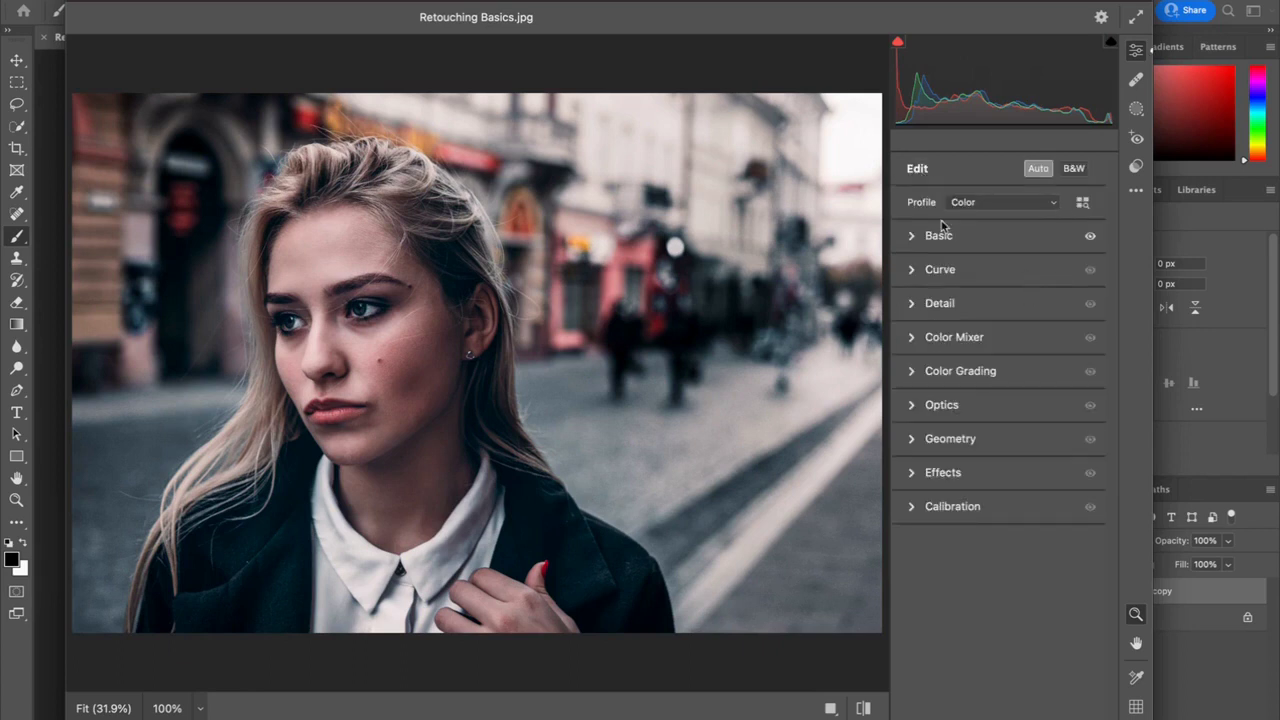
# - In the Basic adjustments, set Temperature to +19, Highlights to -19 and Shadows to -13
pyautogui.click(911, 238)
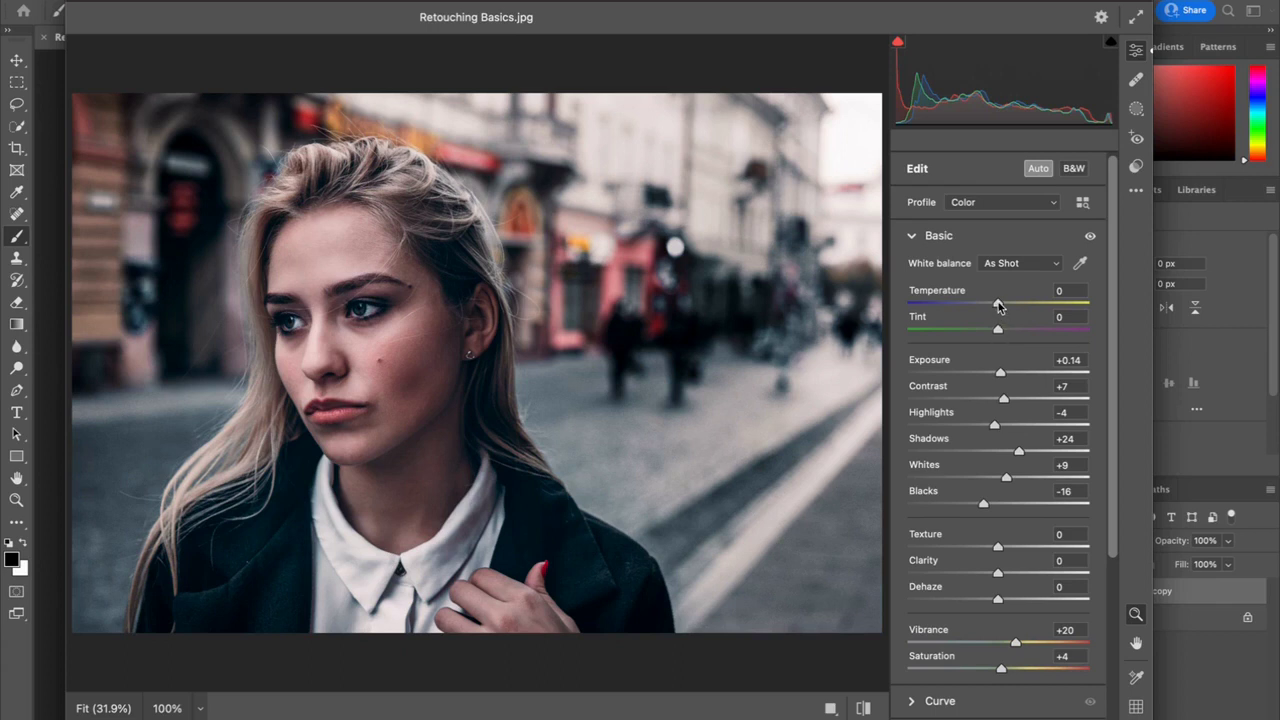
pyautogui.moveTo(1000, 305); pyautogui.dragTo(1018, 305)
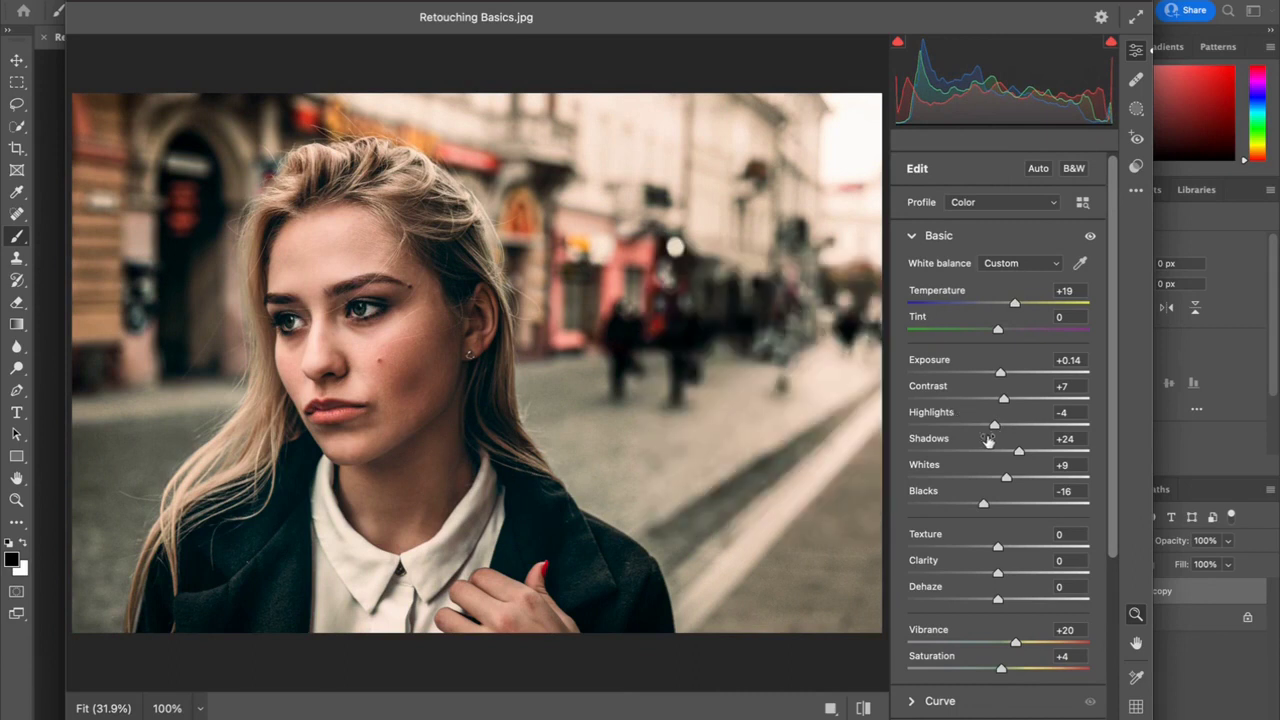
pyautogui.moveTo(995, 428); pyautogui.dragTo(985, 455)
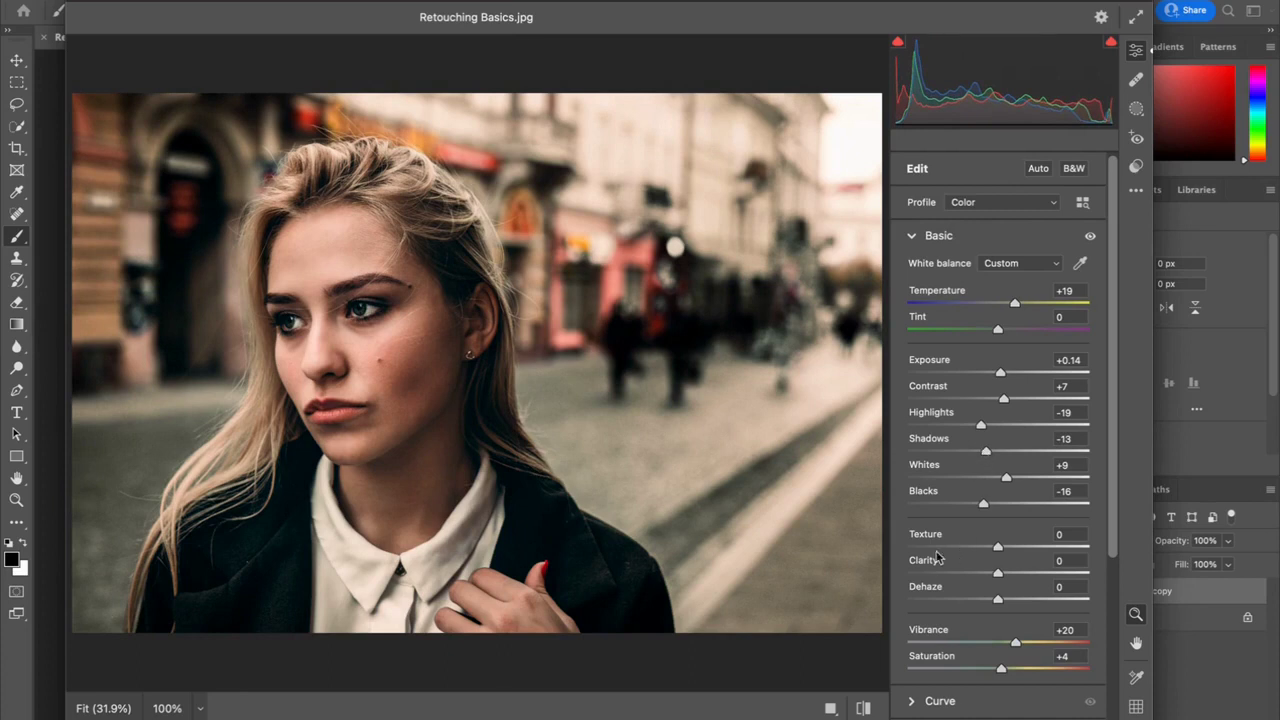
# - Set Dehaze to +13 and Saturation to +21 in the Basic adjustments
pyautogui.scroll(-3, 938, 557)
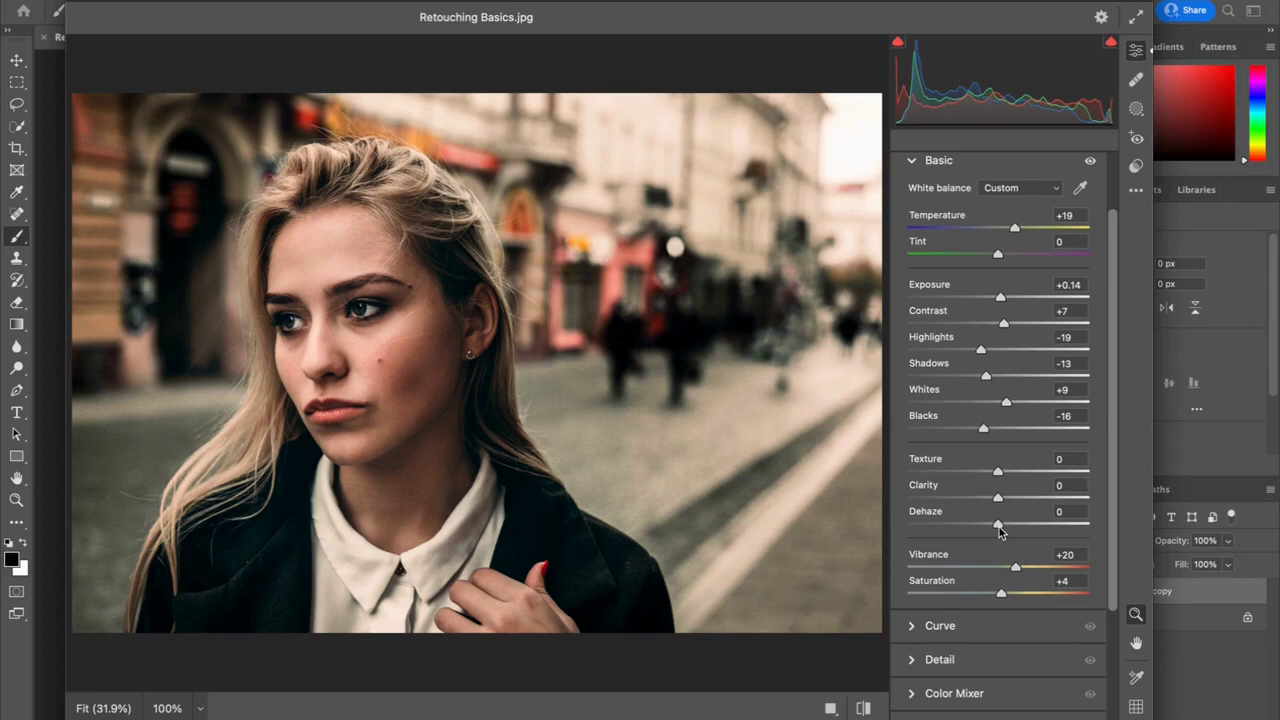
pyautogui.moveTo(998, 531)
pyautogui.mouseDown()
pyautogui.moveTo(1058, 527)
pyautogui.moveTo(966, 526)
pyautogui.moveTo(1108, 527)
pyautogui.moveTo(880, 537)
pyautogui.moveTo(1012, 532)
pyautogui.mouseUp()
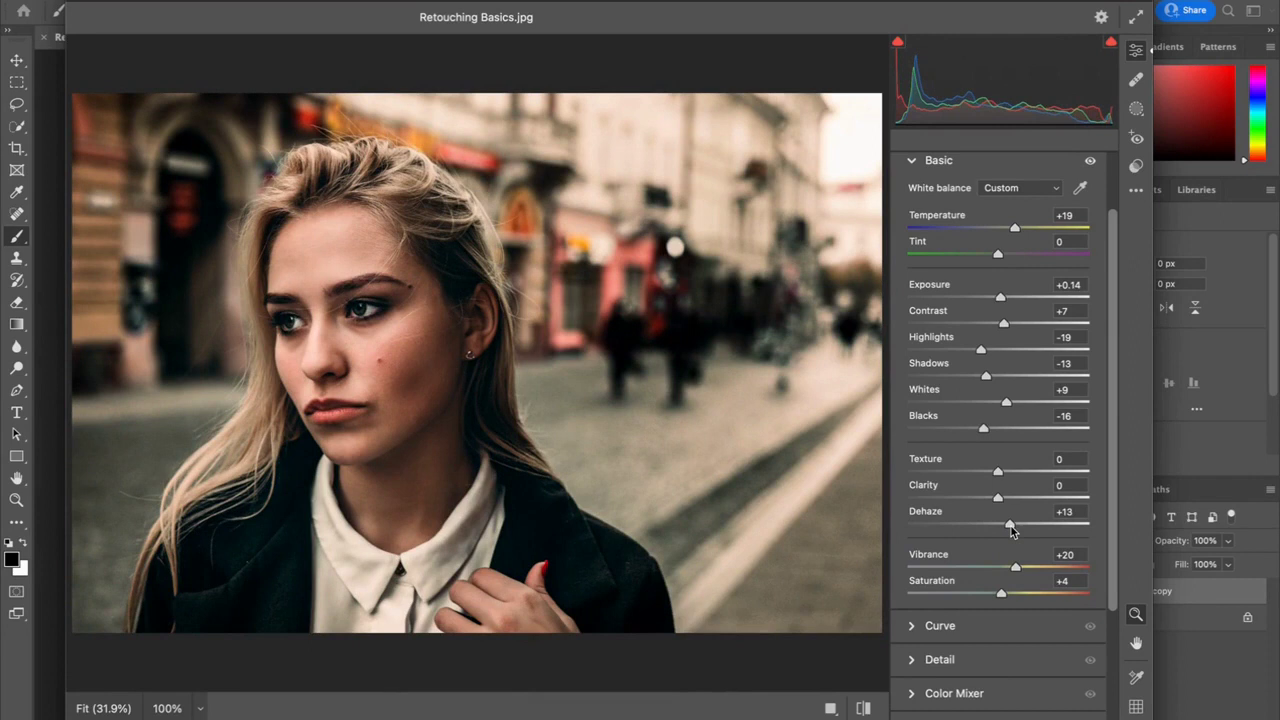
pyautogui.scroll(-2, 971, 531)
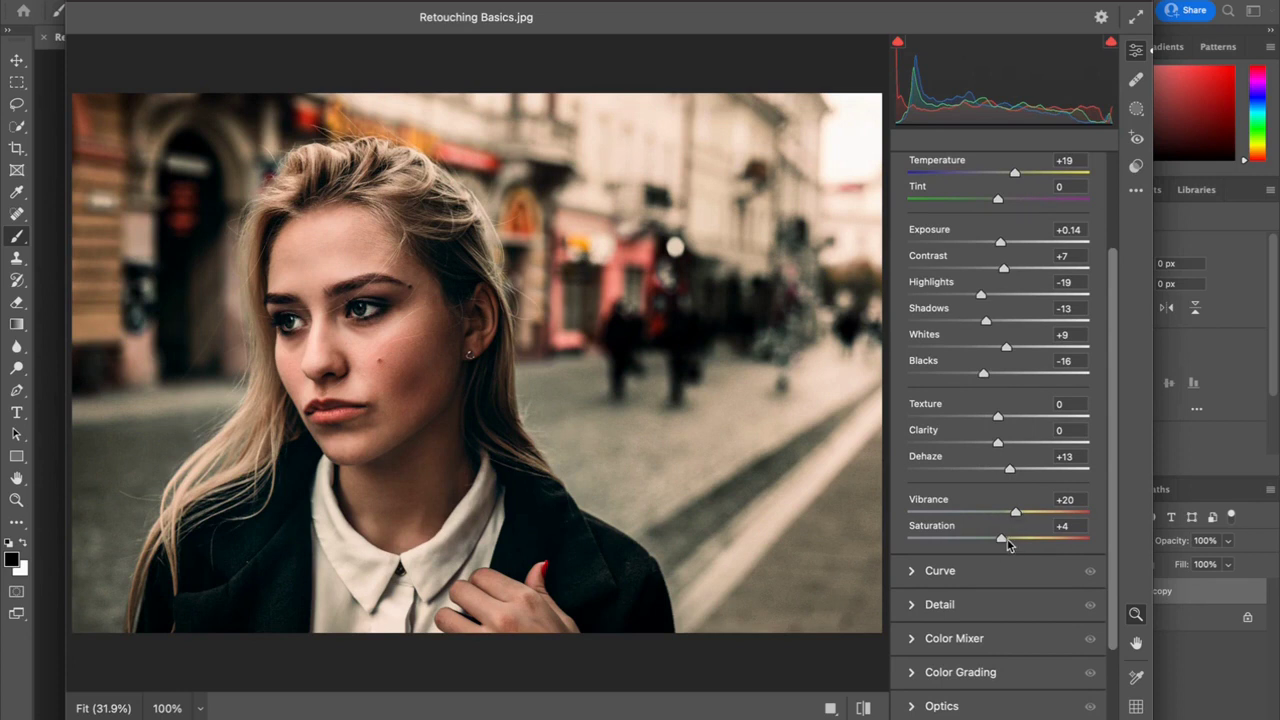
pyautogui.moveTo(1001, 540); pyautogui.dragTo(1016, 538)
# - Set the Effects grain to 15 and vignetting to -75, and apply the Camera Raw Filter
pyautogui.scroll(-2, 992, 584)
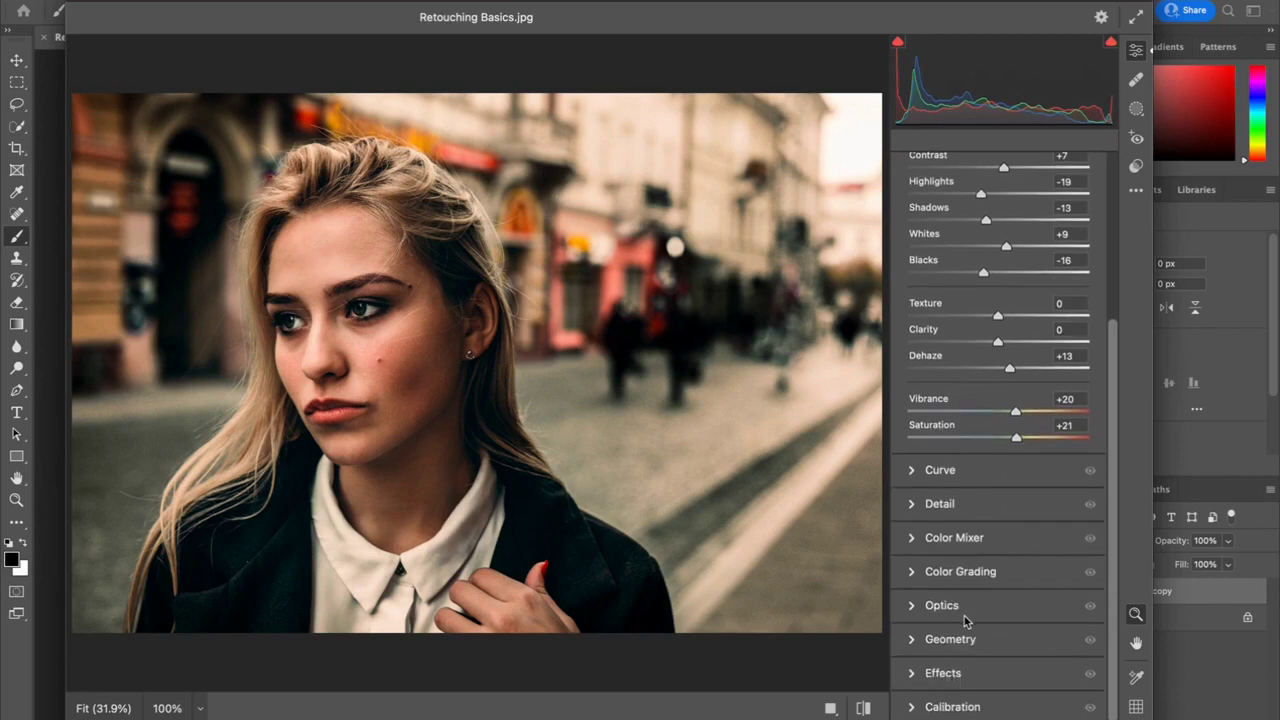
pyautogui.click(912, 674)
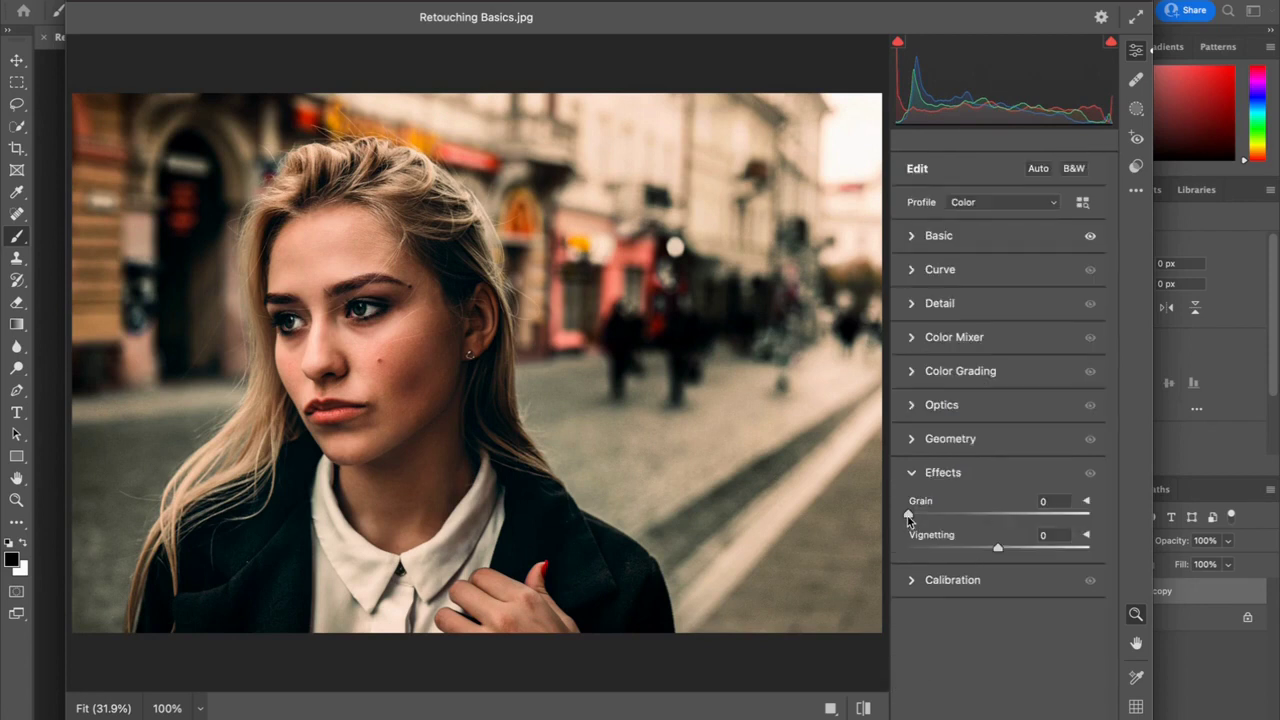
pyautogui.moveTo(908, 514); pyautogui.dragTo(941, 517)
pyautogui.moveTo(942, 516)
pyautogui.mouseDown()
pyautogui.moveTo(1139, 517)
pyautogui.moveTo(933, 520)
pyautogui.mouseUp()
pyautogui.moveTo(998, 549); pyautogui.dragTo(909, 545)
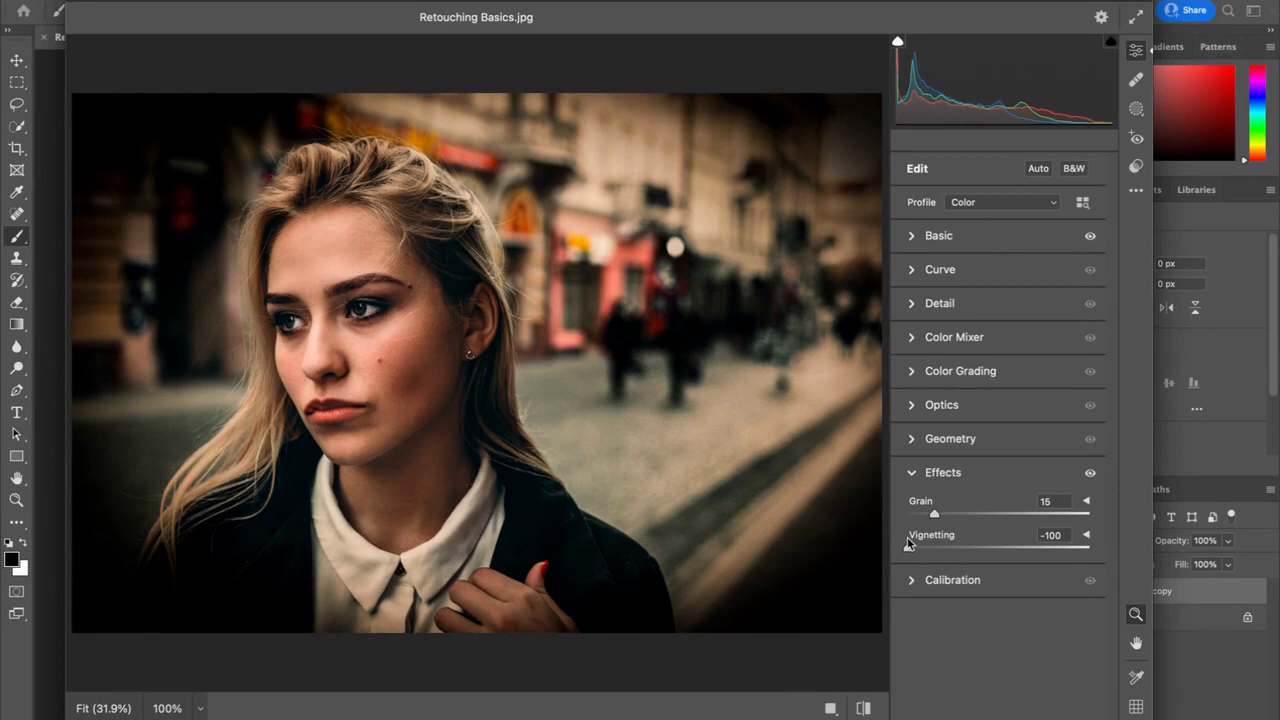
pyautogui.moveTo(908, 545)
pyautogui.mouseDown()
pyautogui.moveTo(1130, 543)
pyautogui.moveTo(931, 554)
pyautogui.mouseUp()
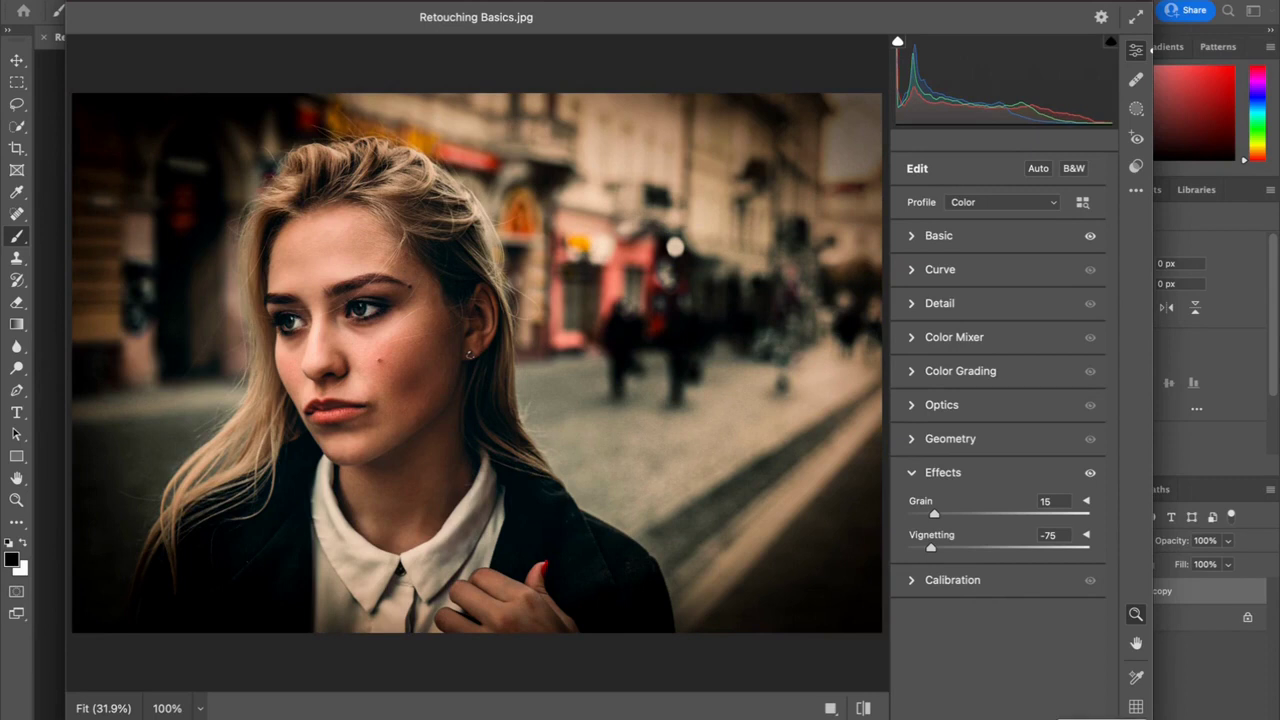
pyautogui.click(1102, 718)
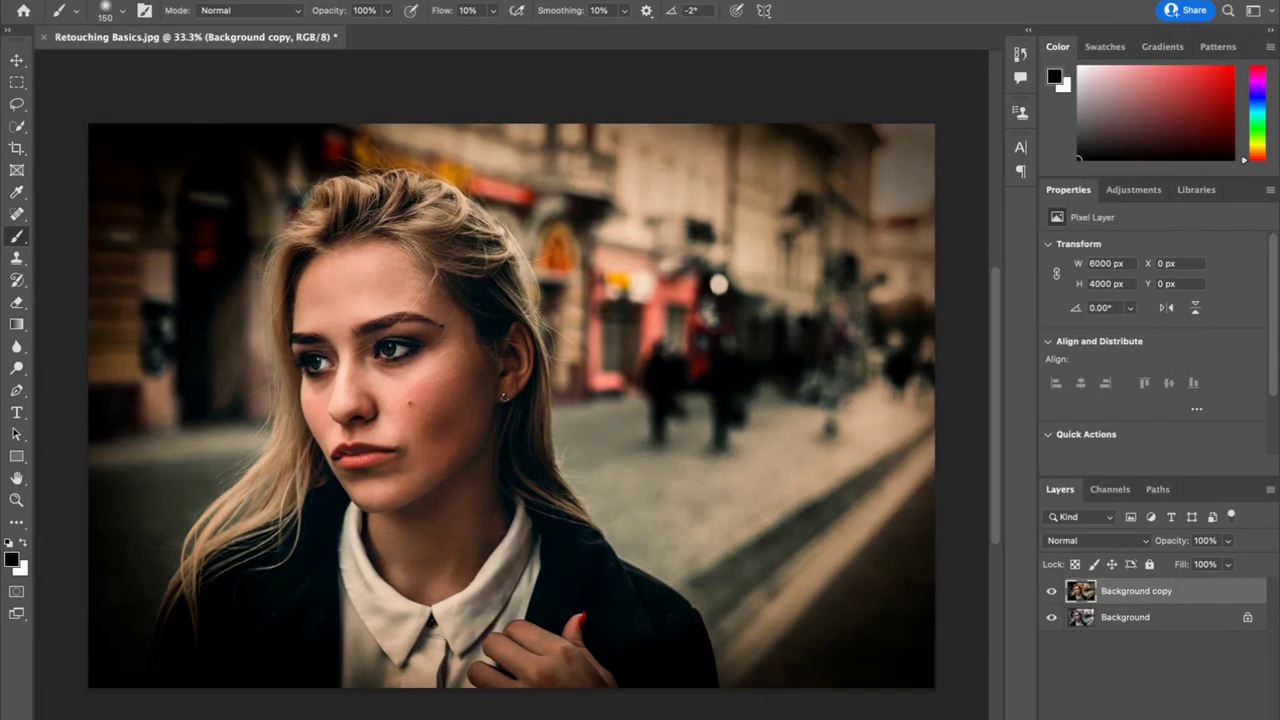
# - Hide and show the Background copy layer to compare before and after, and reopen the Camera Raw Filter on it
pyautogui.click(1051, 594)
pyautogui.click(1051, 594)
pyautogui.click(391, 1)
pyautogui.click(481, 94)
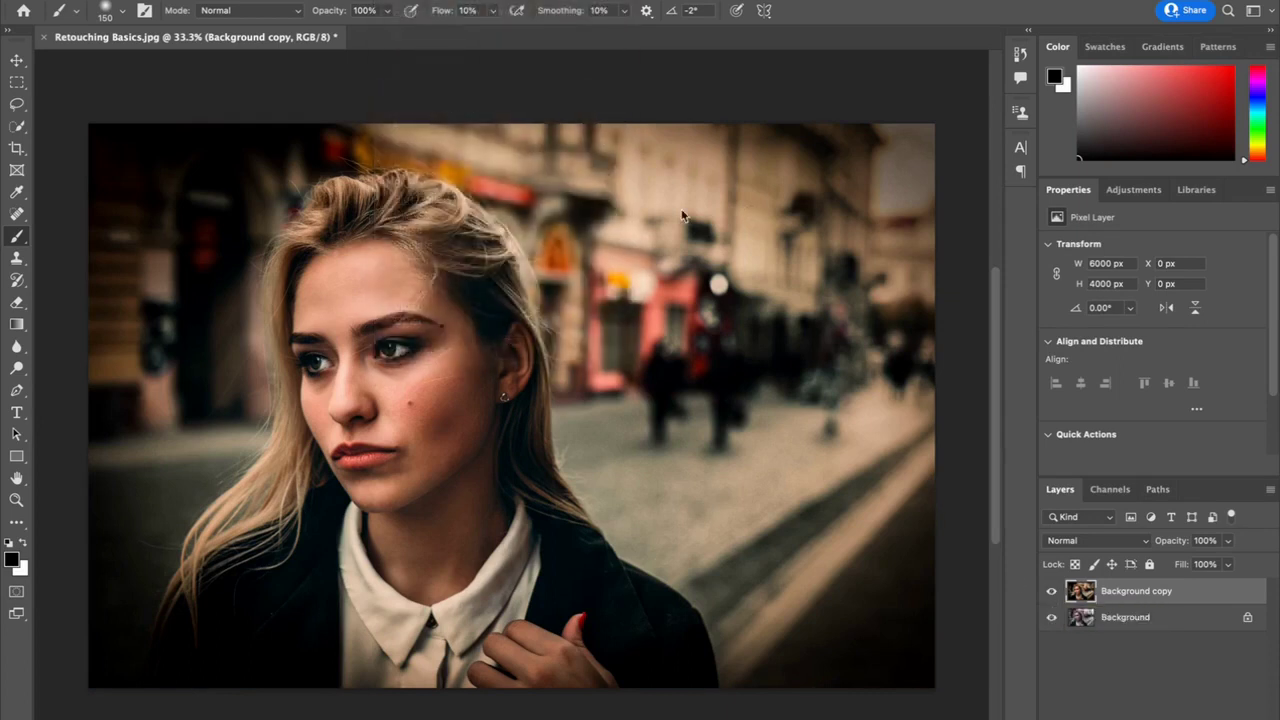